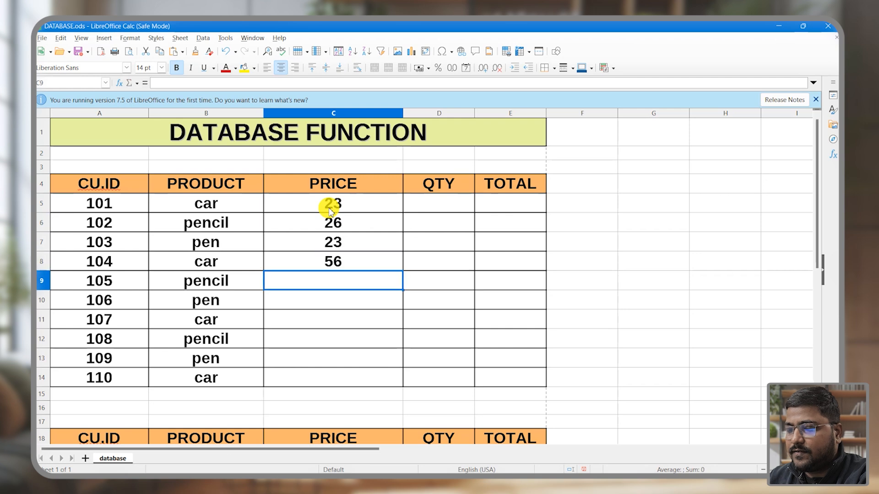
- Enter the prices 76 and 34 in C9 and C10, and autofill the PRICE column from C5:C10 down to C14
{"action": "key", "text": "Return"}
{"action": "type", "text": "34"}
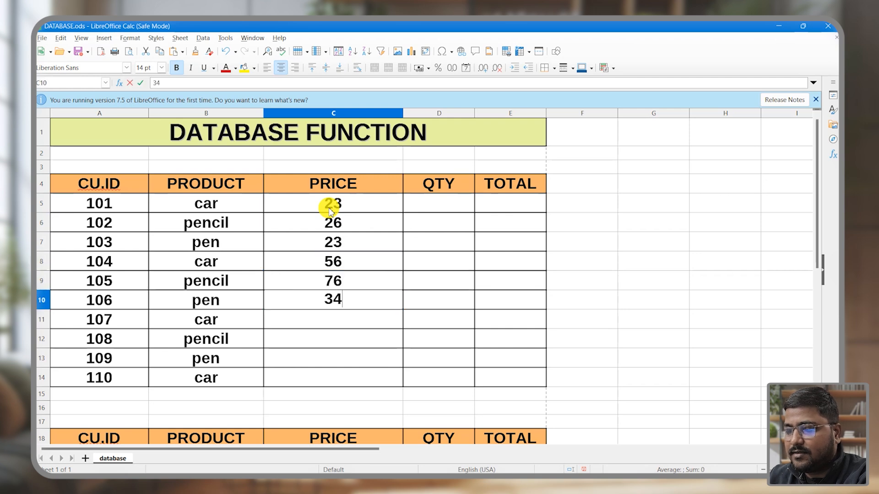
{"action": "left_click_drag", "start_coordinate": [330, 209], "coordinate": [324, 300]}
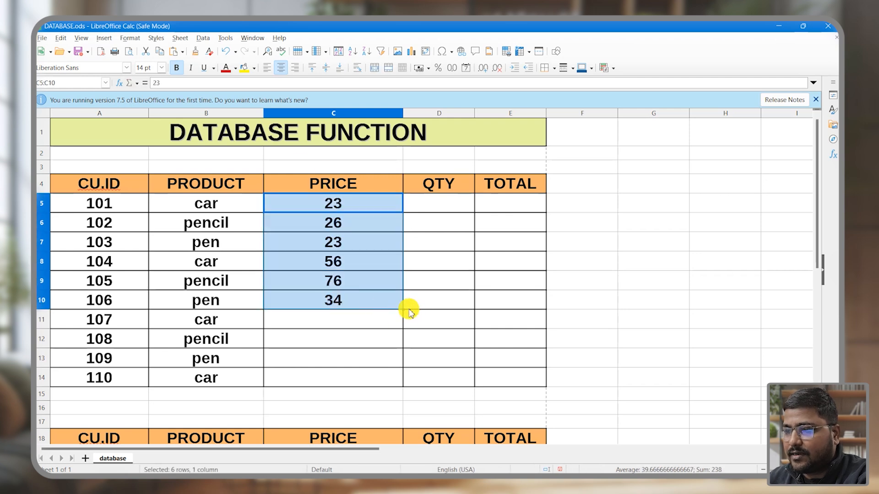
{"action": "left_click_drag", "start_coordinate": [399, 311], "coordinate": [404, 380]}
- Fill the QTY cells D5 to D14 with the quantities 3, 4, 3, 2, 5, 6, 3, 4, 2 and 2
{"action": "left_click", "coordinate": [456, 201]}
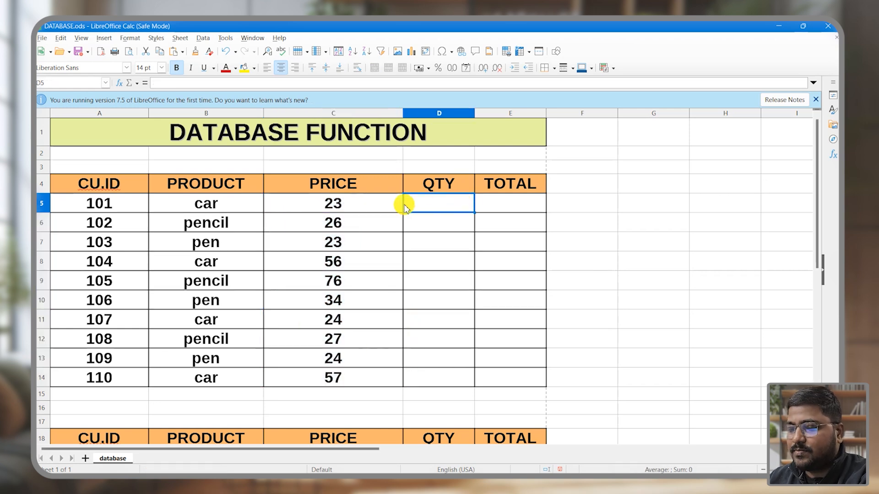
{"action": "type", "text": "3"}
{"action": "key", "text": "Return"}
{"action": "type", "text": "4"}
{"action": "key", "text": "Return"}
{"action": "type", "text": "3"}
{"action": "key", "text": "Return"}
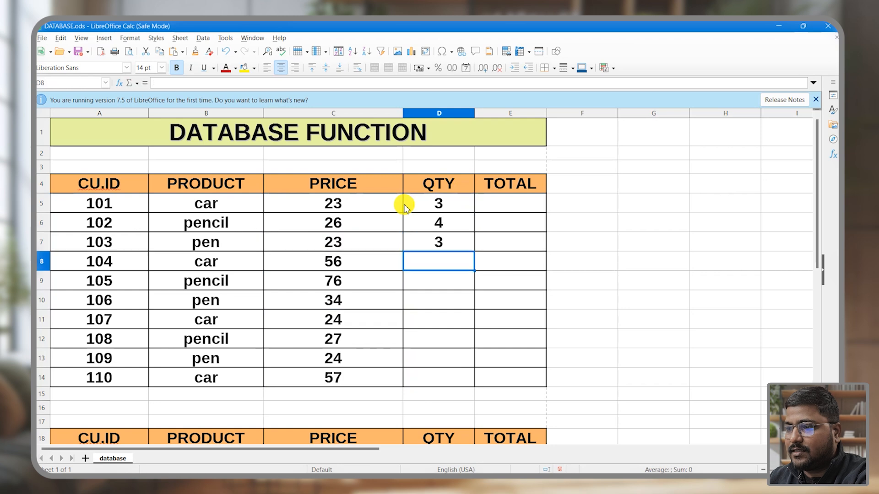
- Widen the TOTAL column to roughly twice its width
{"action": "left_click", "coordinate": [502, 204]}
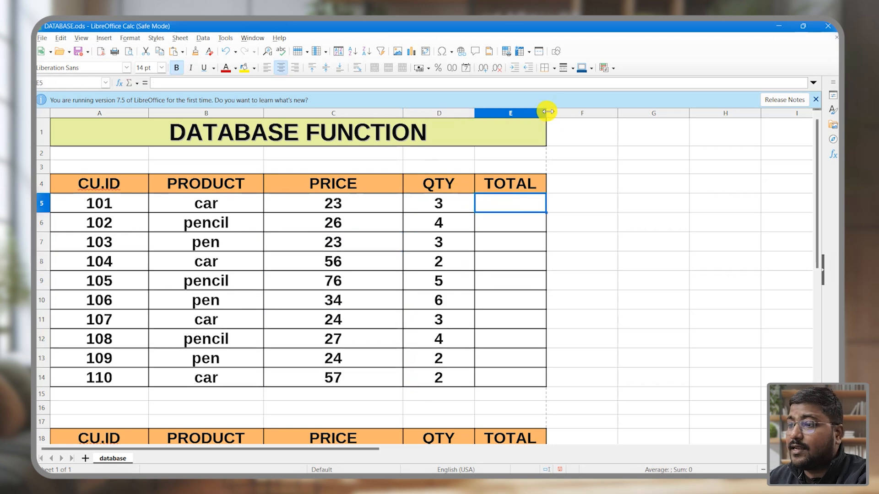
{"action": "left_click_drag", "start_coordinate": [547, 112], "coordinate": [627, 115]}
{"action": "left_click", "coordinate": [364, 202]}
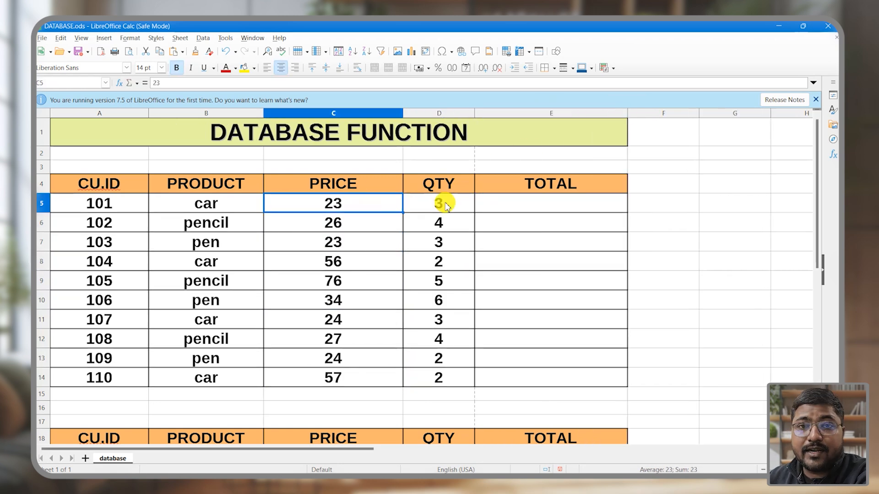
- Calculate each row's total by entering =PRODUCT(C5:D5) in E5 and filling the formula down to E14
{"action": "left_click", "coordinate": [527, 207]}
{"action": "type", "text": "=prd"}
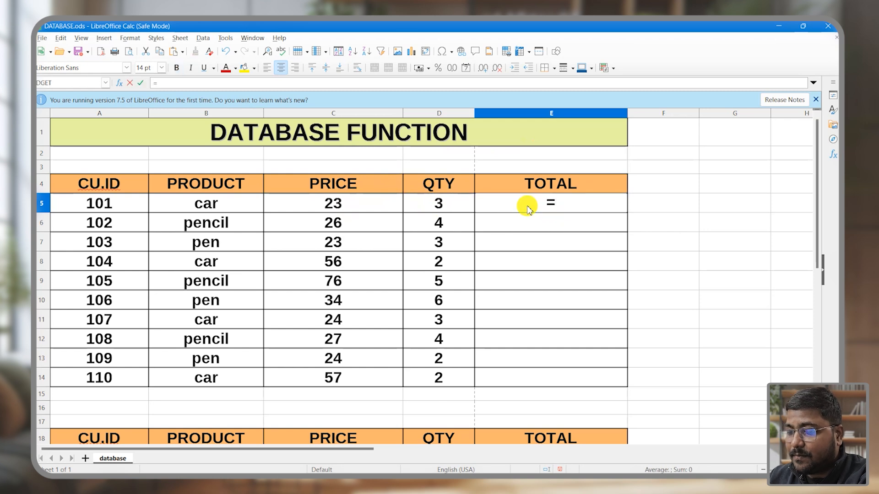
{"action": "key", "text": "BackSpace"}
{"action": "key", "text": "BackSpace"}
{"action": "type", "text": "roduct("}
{"action": "left_click_drag", "start_coordinate": [334, 205], "coordinate": [459, 206]}
{"action": "key", "text": "Return"}
{"action": "left_click", "coordinate": [595, 202]}
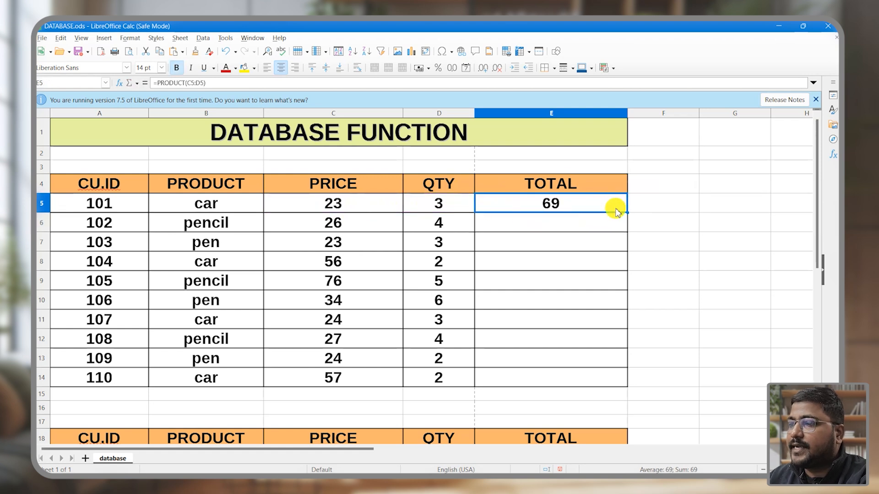
{"action": "left_click_drag", "start_coordinate": [628, 212], "coordinate": [632, 386]}
- Cut the second header row and the empty row beneath it, A18:E19, out of the sheet
{"action": "left_click_drag", "start_coordinate": [98, 183], "coordinate": [559, 378]}
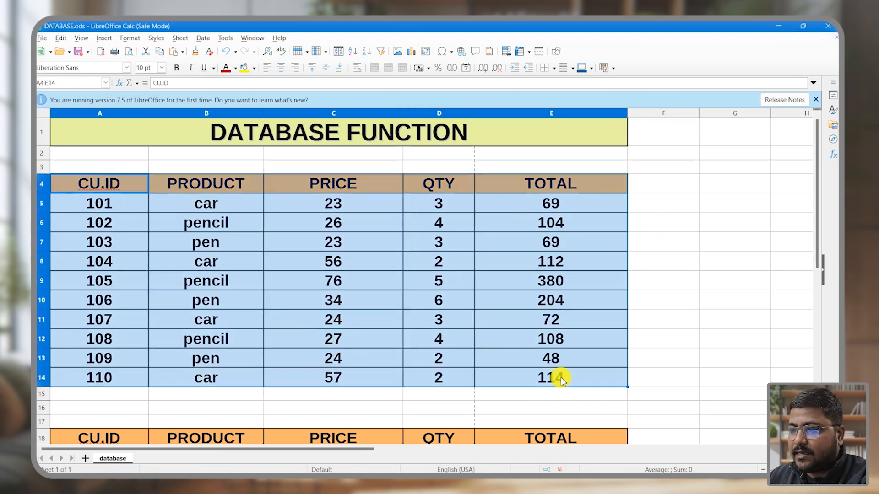
{"action": "scroll", "coordinate": [512, 226], "scroll_direction": "down", "scroll_amount": 2}
{"action": "left_click", "coordinate": [181, 289]}
{"action": "left_click_drag", "start_coordinate": [108, 324], "coordinate": [554, 347]}
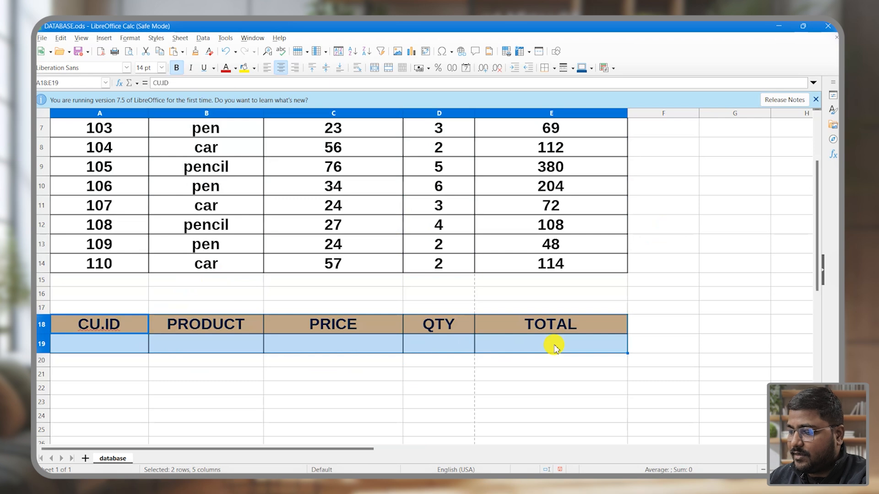
{"action": "key", "text": "ctrl+z"}
{"action": "left_click", "coordinate": [682, 280]}
{"action": "scroll", "coordinate": [672, 278], "scroll_direction": "up", "scroll_amount": 2}
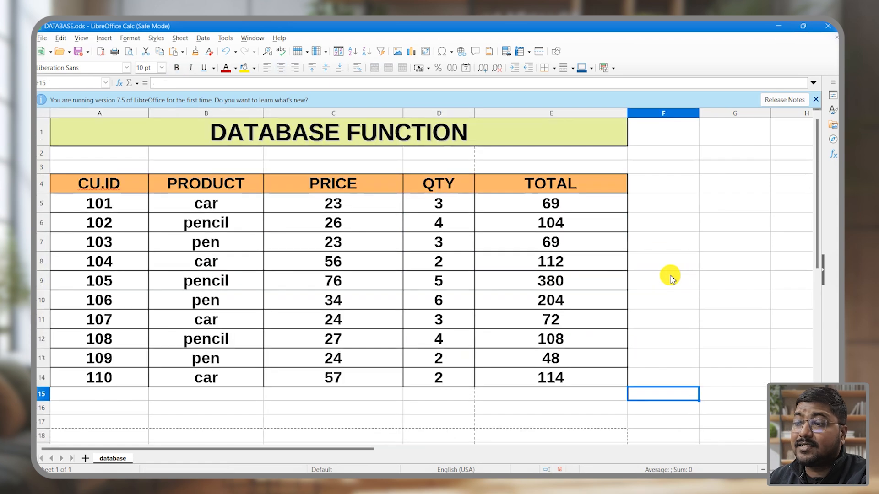
{"action": "left_click_drag", "start_coordinate": [129, 185], "coordinate": [580, 183]}
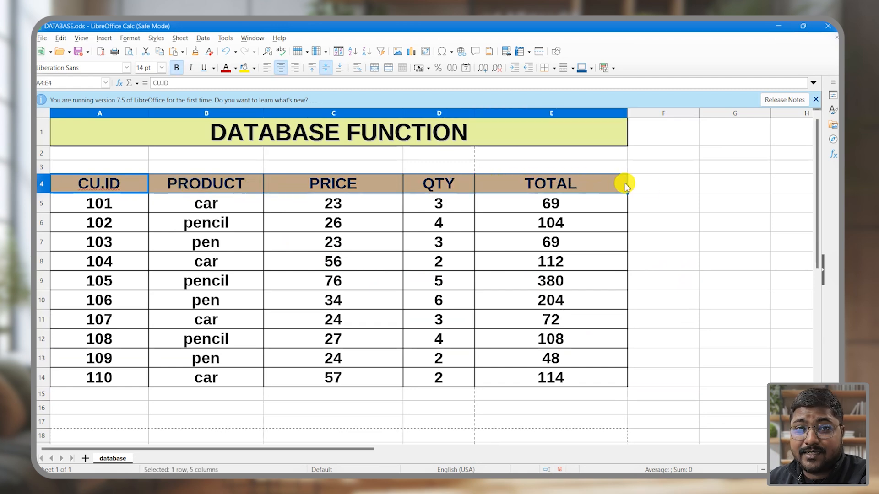
{"action": "left_click", "coordinate": [650, 184]}
{"action": "left_click", "coordinate": [145, 186]}
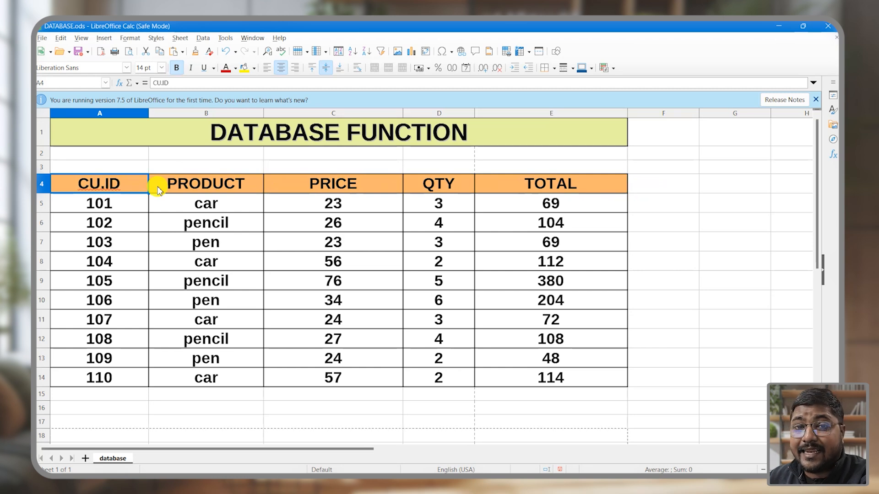
- Copy the header and first record, A4:E5, to A16 and clear the pasted record's contents in A17:E17
{"action": "left_click_drag", "start_coordinate": [112, 180], "coordinate": [559, 205]}
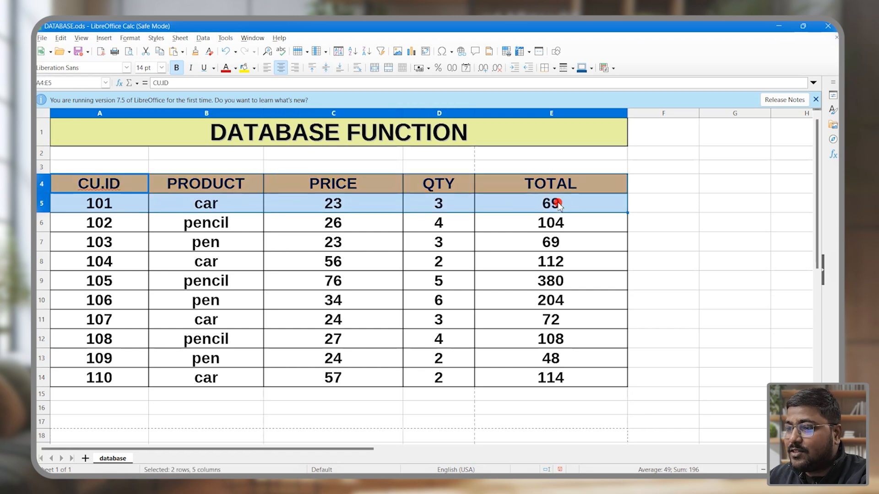
{"action": "key", "text": "ctrl+c"}
{"action": "left_click", "coordinate": [115, 406]}
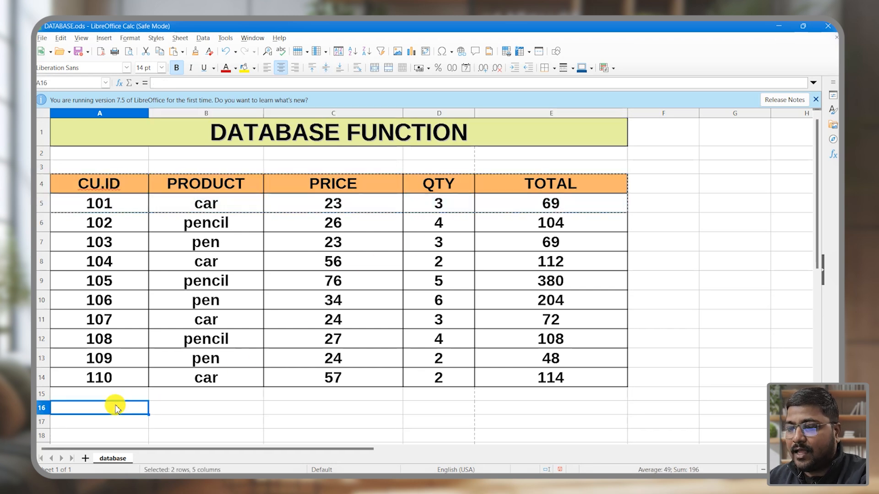
{"action": "key", "text": "ctrl+v"}
{"action": "left_click_drag", "start_coordinate": [75, 428], "coordinate": [549, 431]}
{"action": "key", "text": "Delete"}
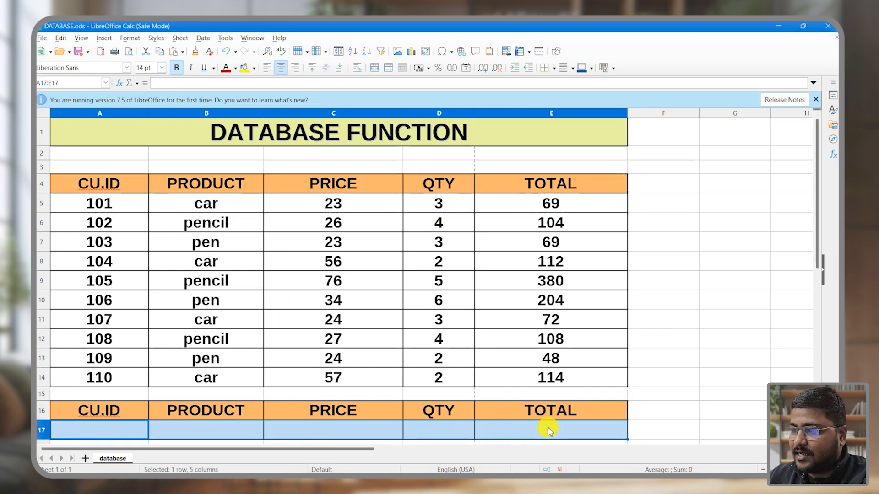
{"action": "left_click", "coordinate": [658, 377]}
{"action": "scroll", "coordinate": [329, 389], "scroll_direction": "down", "scroll_amount": 2}
{"action": "scroll", "coordinate": [223, 371], "scroll_direction": "up", "scroll_amount": 2}
- Enter =DSUM(A4:E14,E4,A16:D17) in E17 to sum the totals matching the criteria table
{"action": "left_click", "coordinate": [541, 432]}
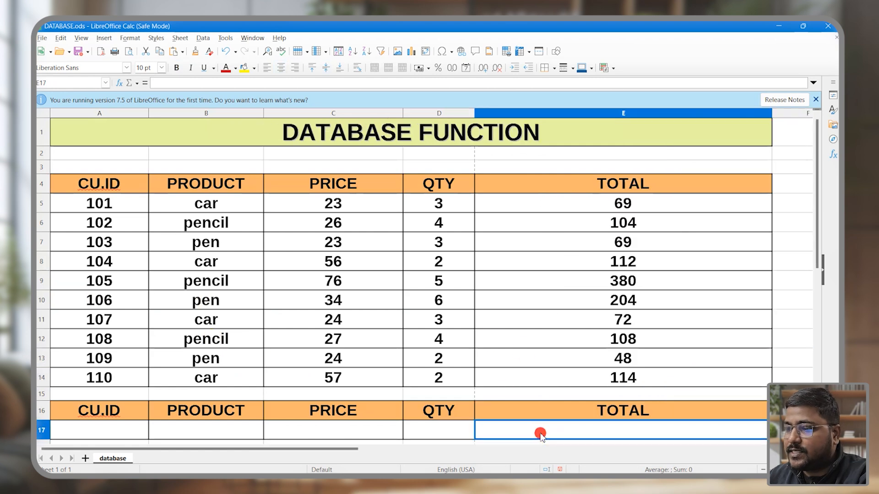
{"action": "type", "text": "=dsum("}
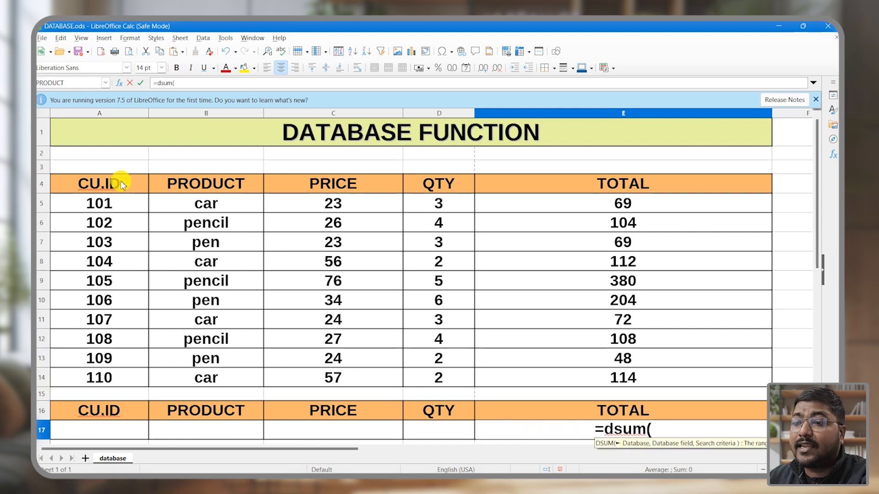
{"action": "left_click_drag", "start_coordinate": [121, 183], "coordinate": [669, 369]}
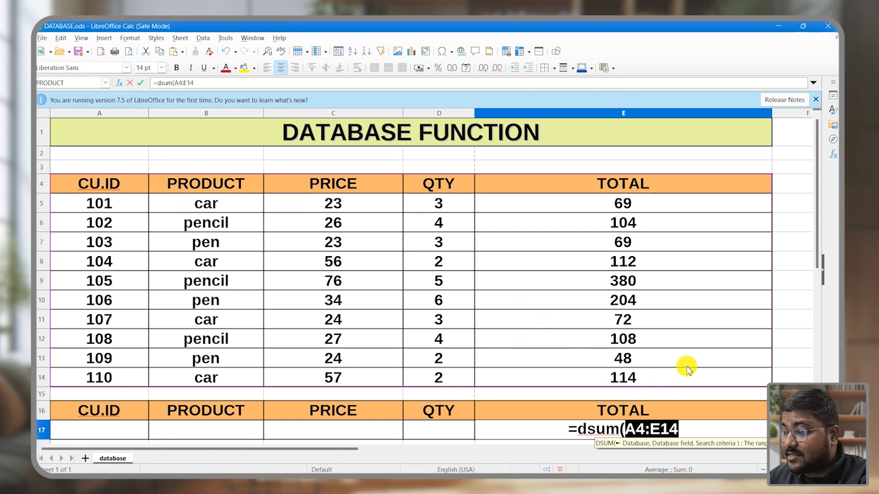
{"action": "type", "text": ","}
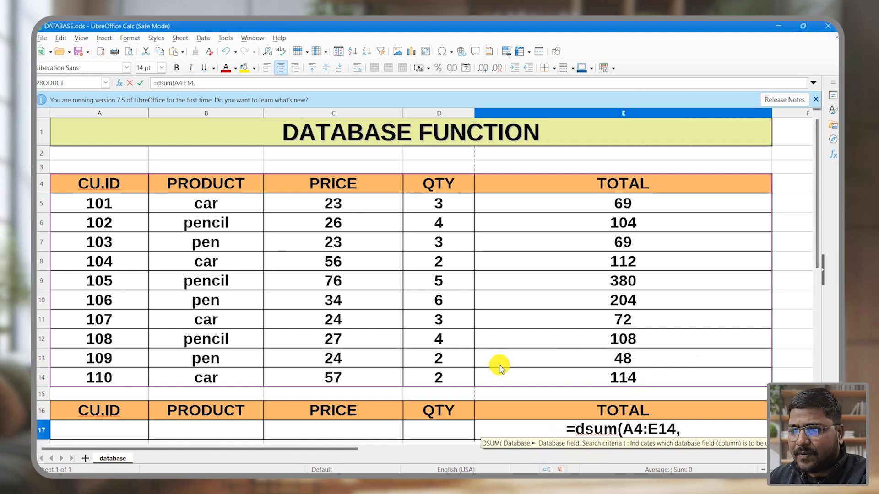
{"action": "left_click", "coordinate": [624, 188]}
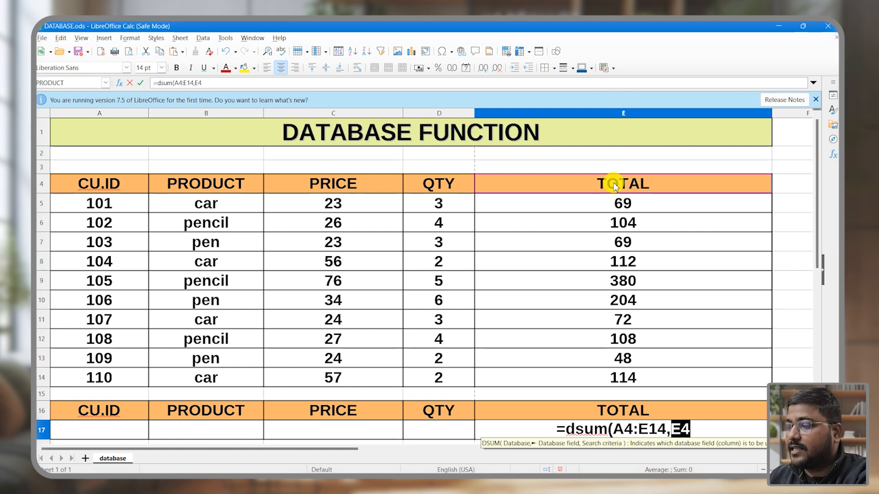
{"action": "type", "text": ","}
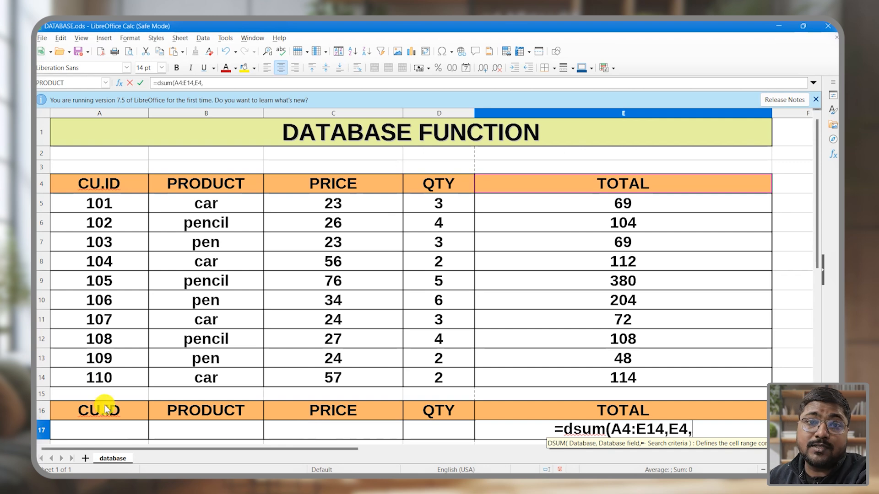
{"action": "left_click_drag", "start_coordinate": [105, 409], "coordinate": [435, 427]}
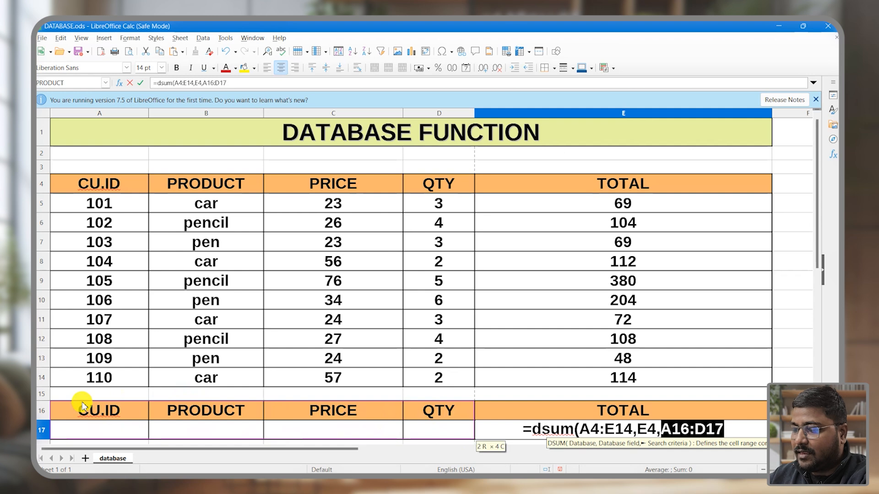
{"action": "type", "text": ")"}
{"action": "key", "text": "Return"}
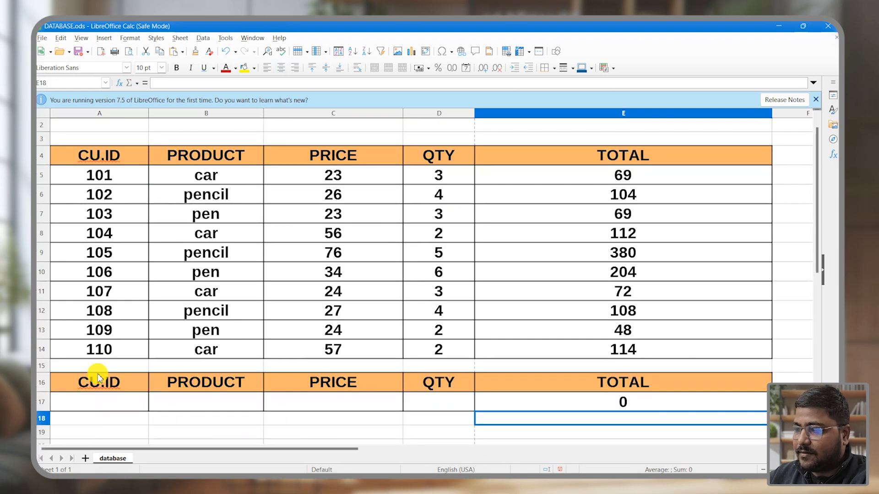
{"action": "left_click", "coordinate": [544, 404]}
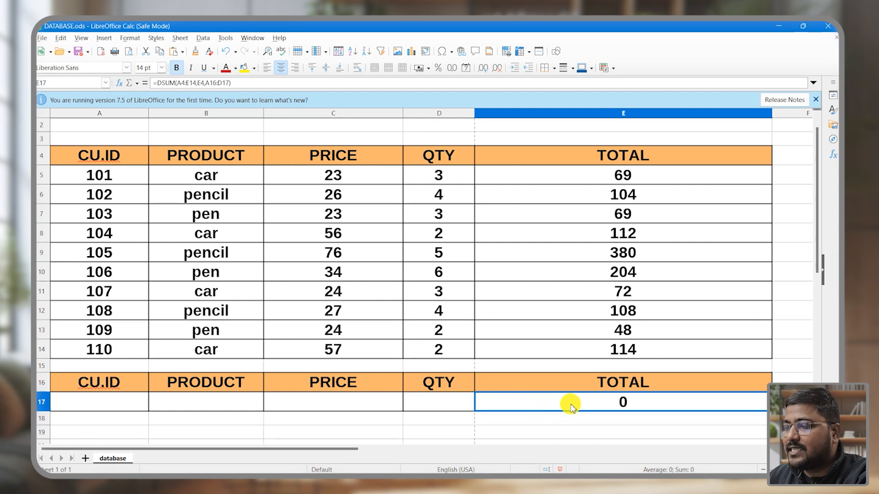
{"action": "key", "text": "Down"}
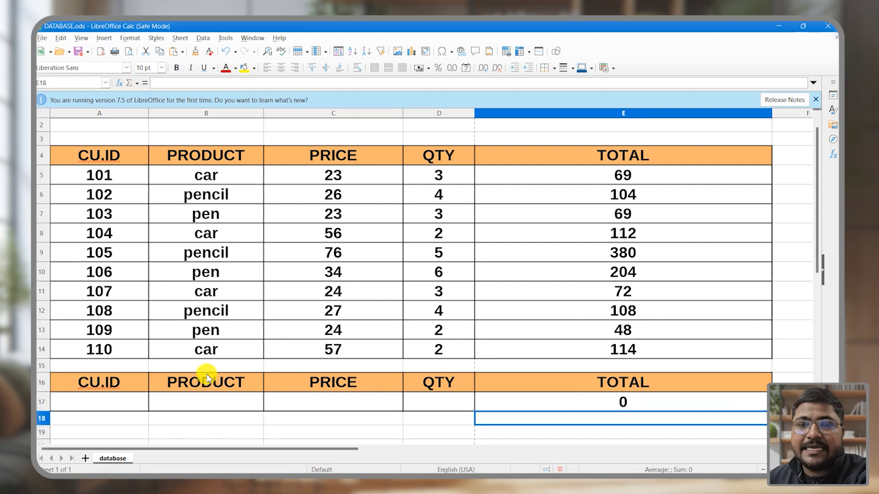
- Set the product criterion in B17 to car
{"action": "left_click", "coordinate": [190, 407]}
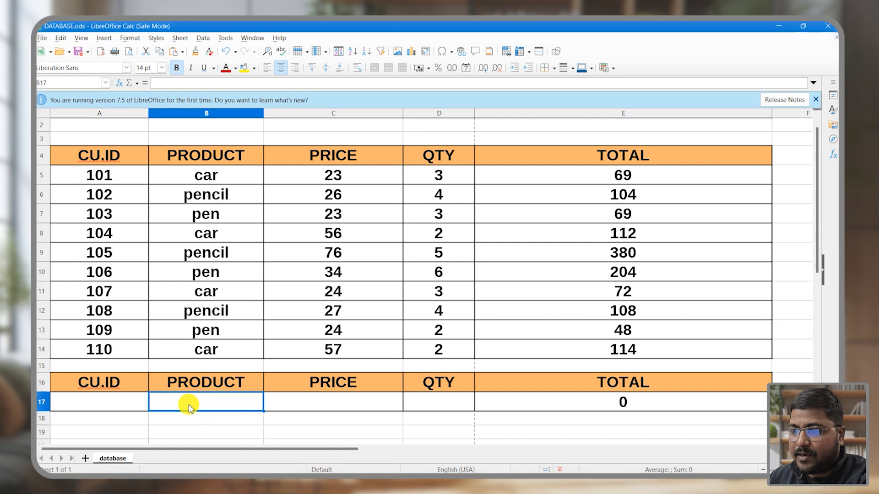
{"action": "type", "text": "car"}
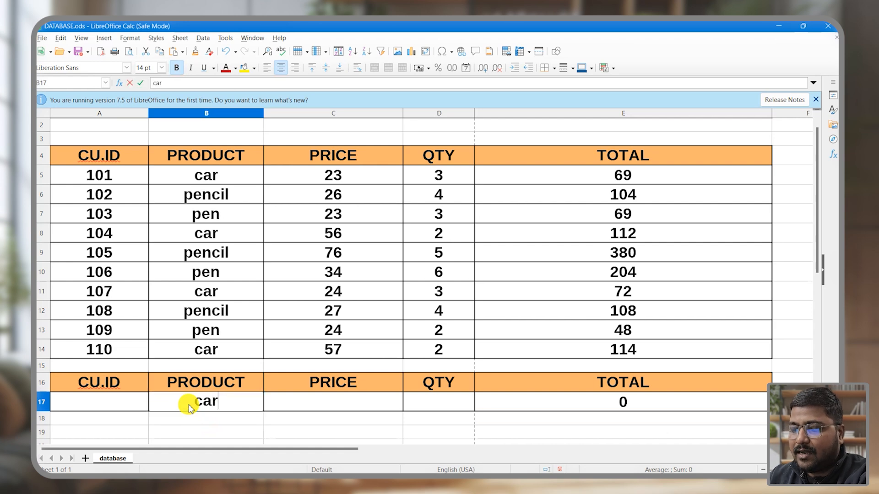
{"action": "key", "text": "Return"}
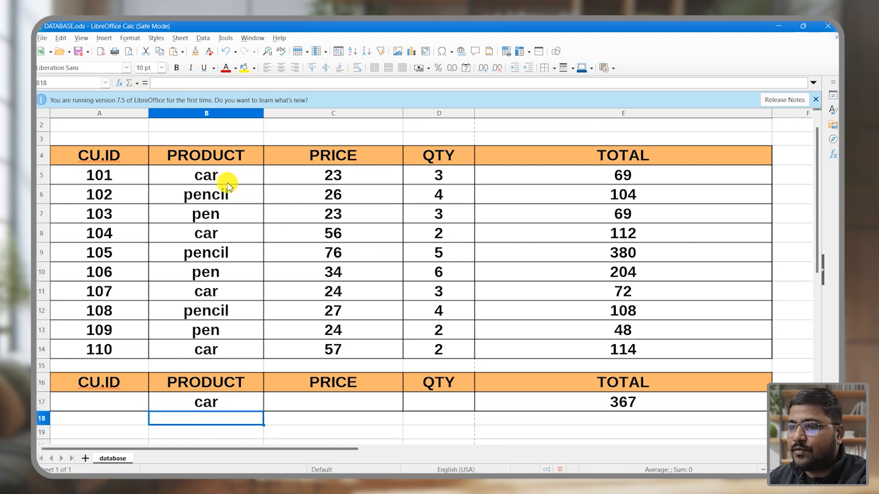
- Highlight the four car cells B5, B8, B11 and B14 with a yellow background
{"action": "left_click", "coordinate": [227, 182]}
{"action": "left_click", "coordinate": [206, 234], "text": "ctrl"}
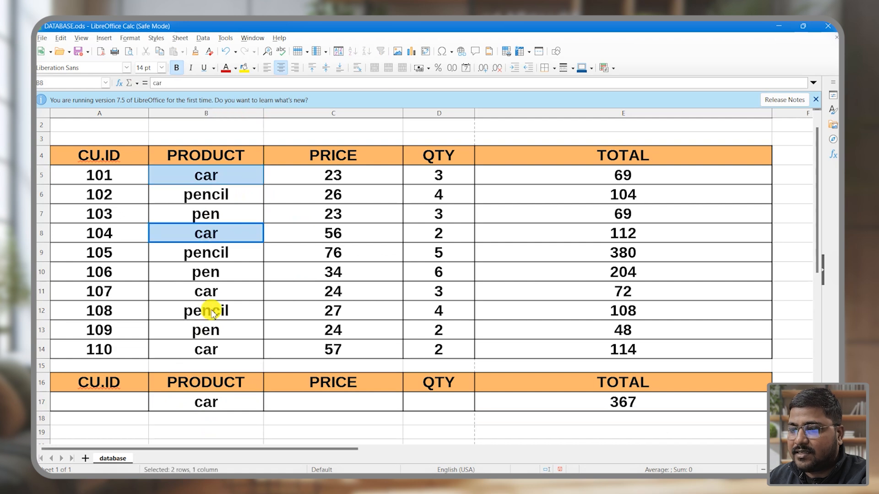
{"action": "left_click", "coordinate": [209, 291], "text": "ctrl"}
{"action": "left_click", "coordinate": [207, 350], "text": "ctrl"}
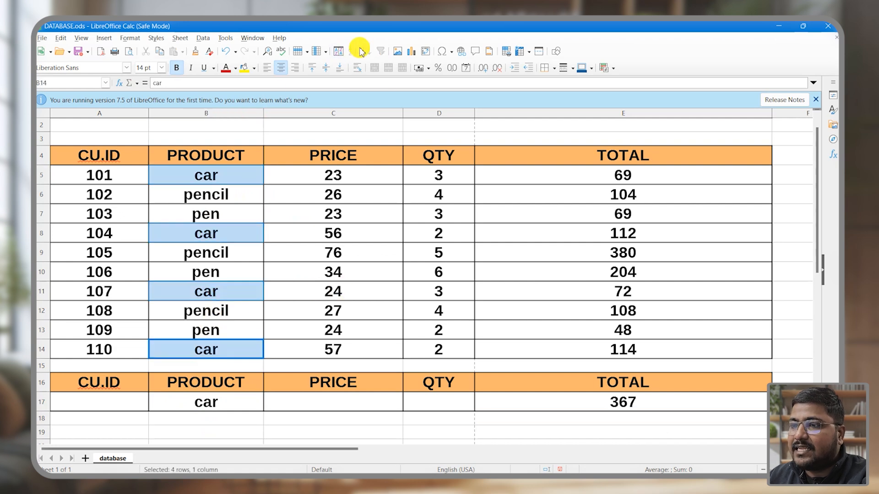
{"action": "left_click", "coordinate": [244, 68]}
{"action": "left_click", "coordinate": [287, 210]}
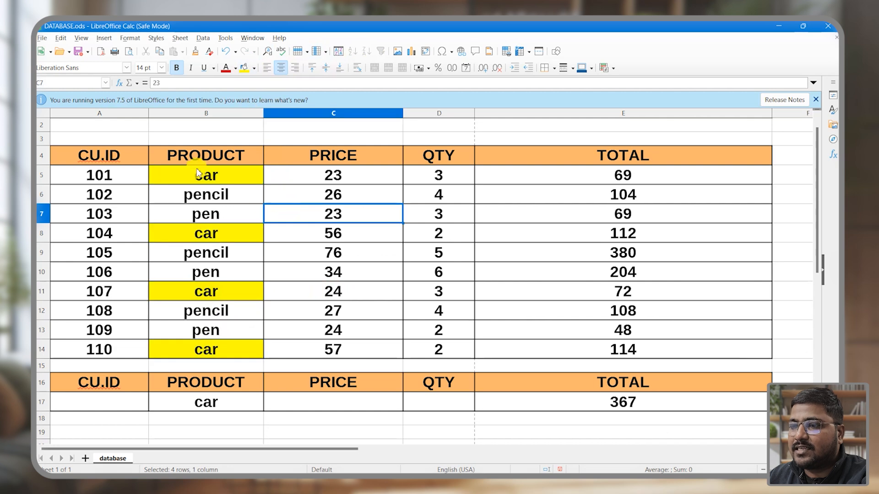
- Check the DSUM result against the combined sum of the car totals in E5, E8, E11 and E14
{"action": "left_click", "coordinate": [204, 175]}
{"action": "left_click", "coordinate": [631, 174], "text": "ctrl"}
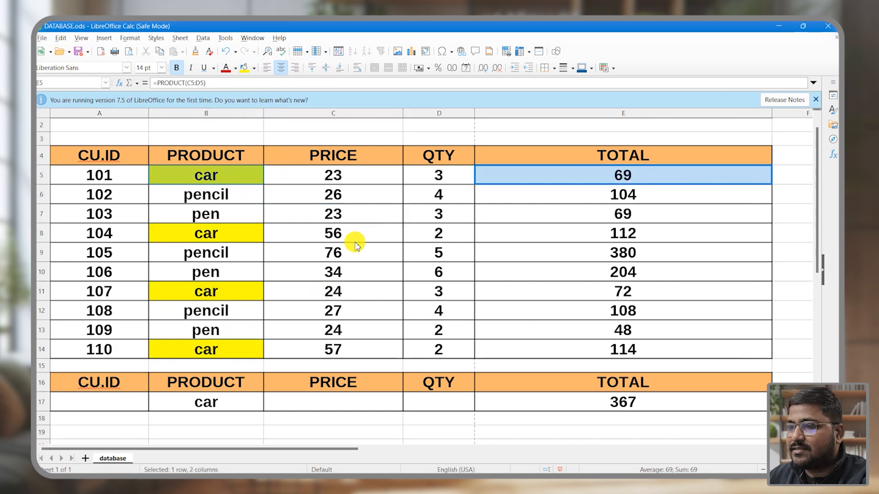
{"action": "left_click", "coordinate": [593, 233], "text": "ctrl"}
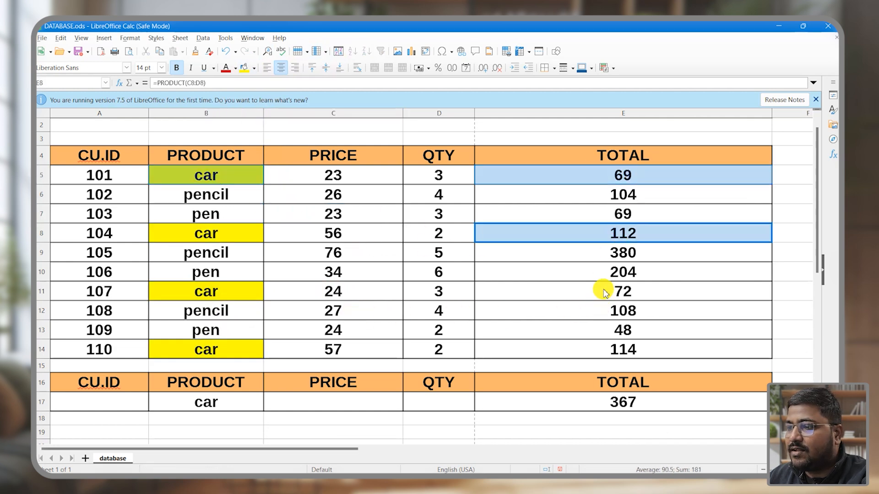
{"action": "left_click", "coordinate": [605, 292], "text": "ctrl"}
{"action": "left_click", "coordinate": [614, 355], "text": "ctrl"}
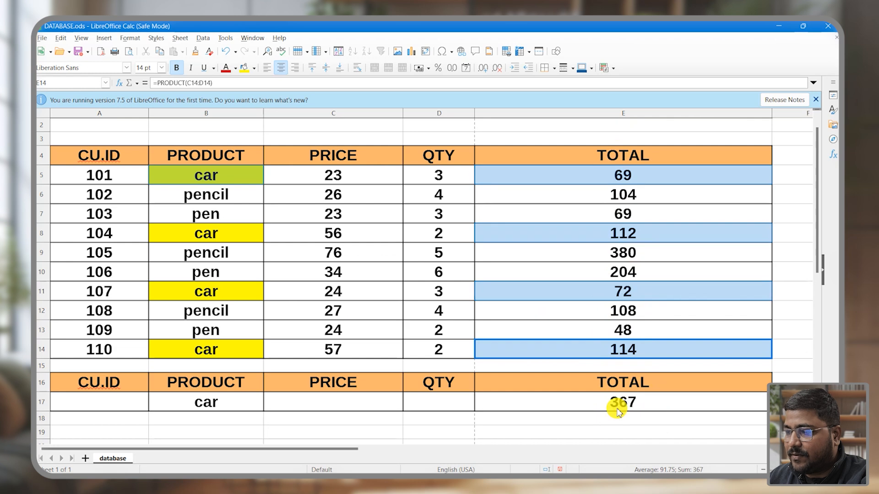
- Set the price criterion in C17 to >=30
{"action": "left_click", "coordinate": [338, 406]}
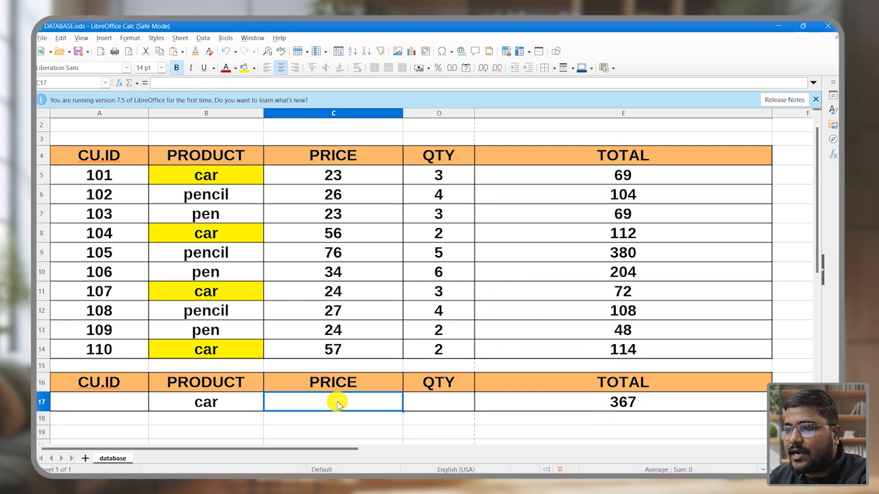
{"action": "type", "text": ">"}
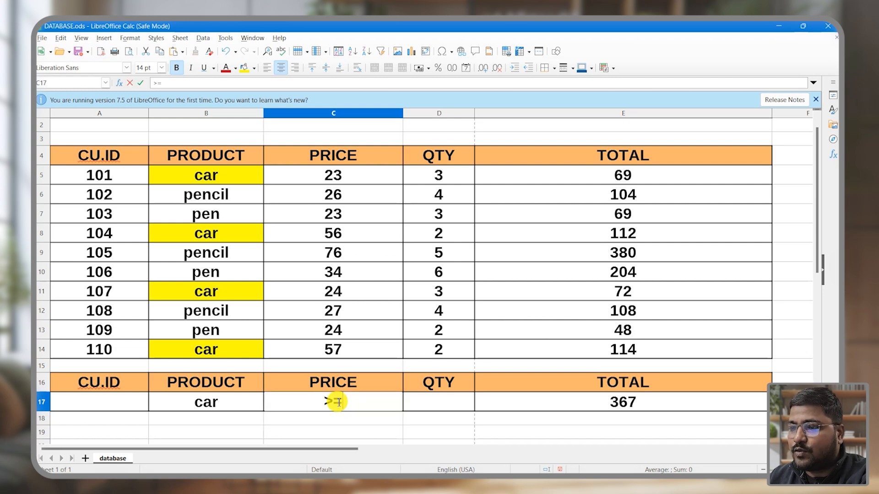
{"action": "type", "text": "=30"}
{"action": "key", "text": "Return"}
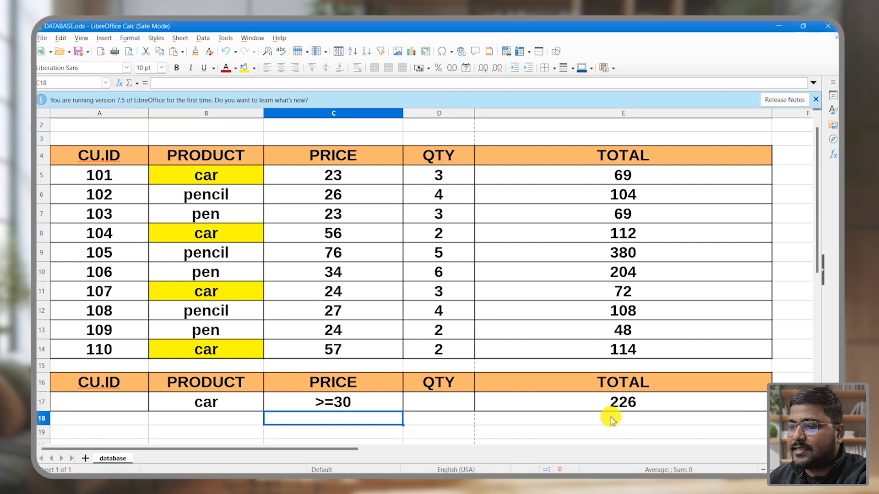
- Check the DSUM result in E17 against the combined sum of the matching car totals in E8 and E14
{"action": "left_click", "coordinate": [615, 402]}
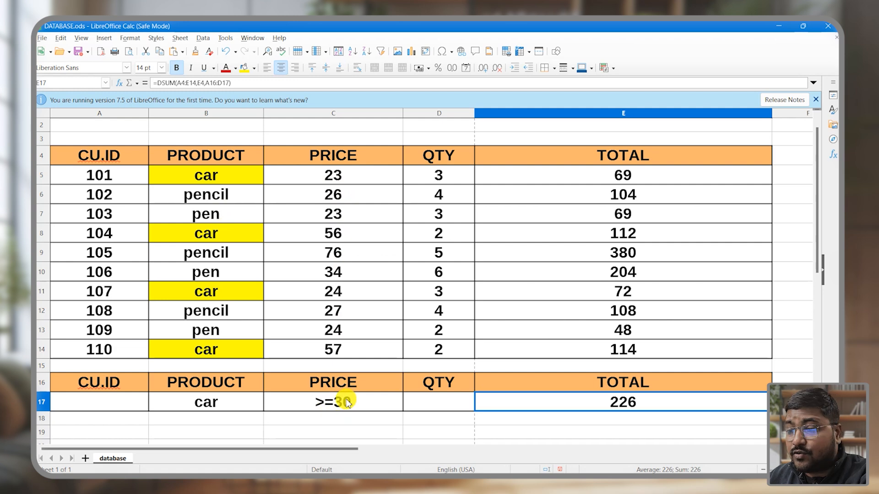
{"action": "left_click", "coordinate": [339, 179]}
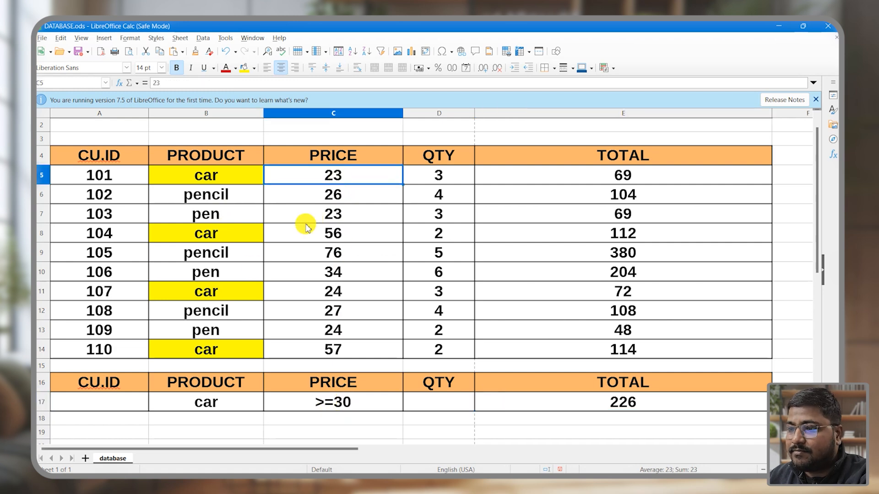
{"action": "left_click", "coordinate": [343, 236]}
{"action": "left_click", "coordinate": [583, 234]}
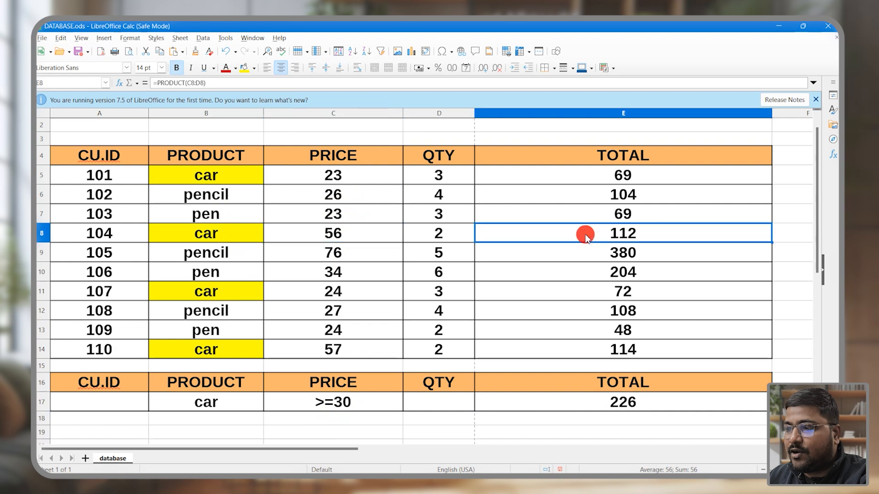
{"action": "left_click", "coordinate": [624, 350], "text": "ctrl"}
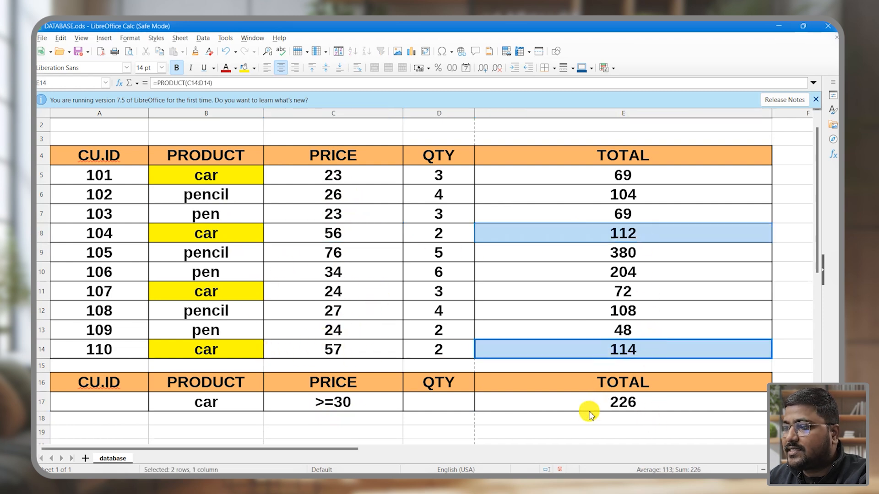
- Try >=5 and >=3 in turn as the quantity criterion in D17
{"action": "left_click", "coordinate": [439, 402]}
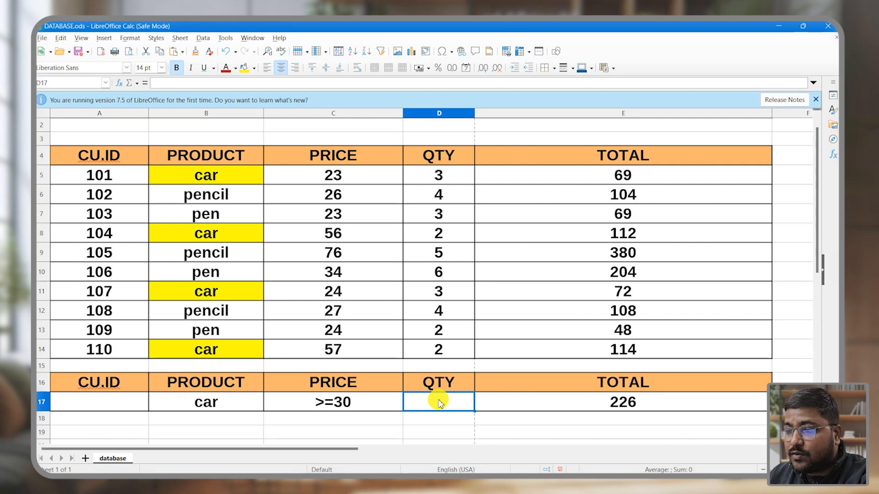
{"action": "type", "text": ">=5"}
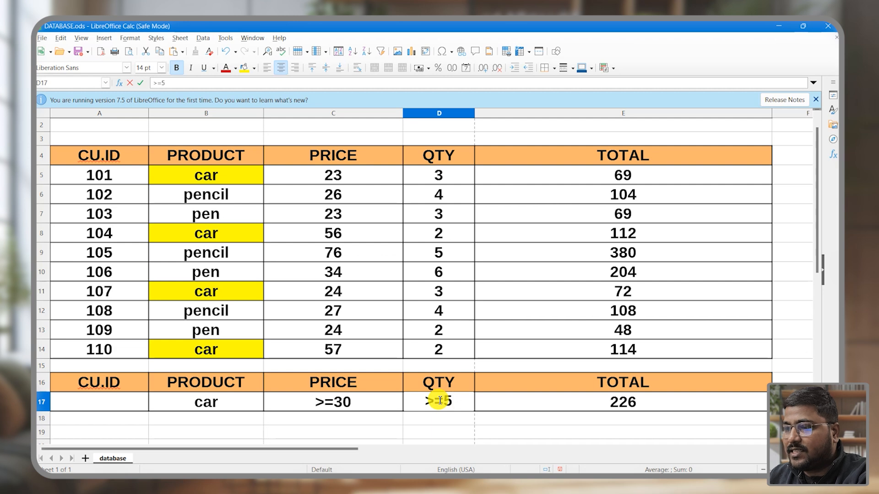
{"action": "key", "text": "Return"}
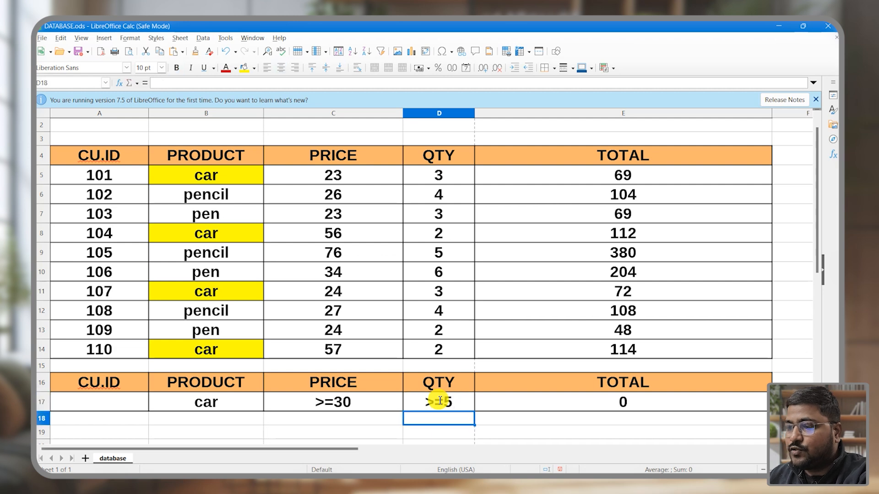
{"action": "double_click", "coordinate": [463, 401]}
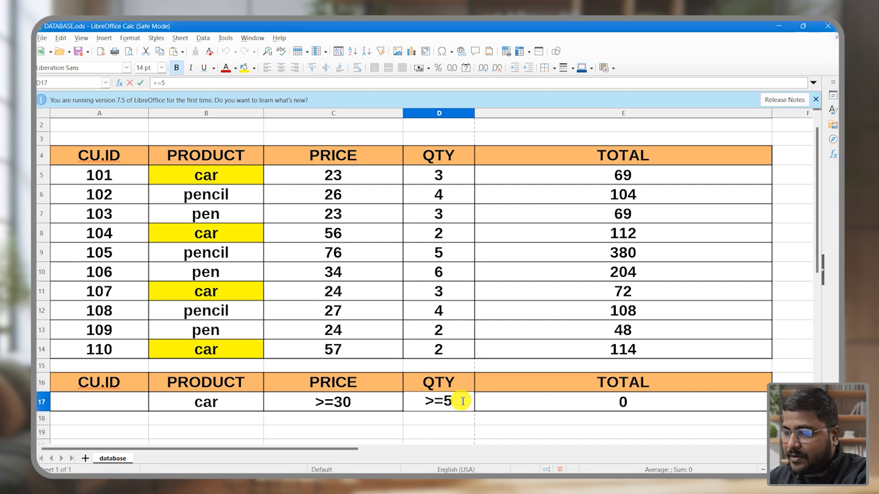
{"action": "type", "text": "3"}
{"action": "key", "text": "Return"}
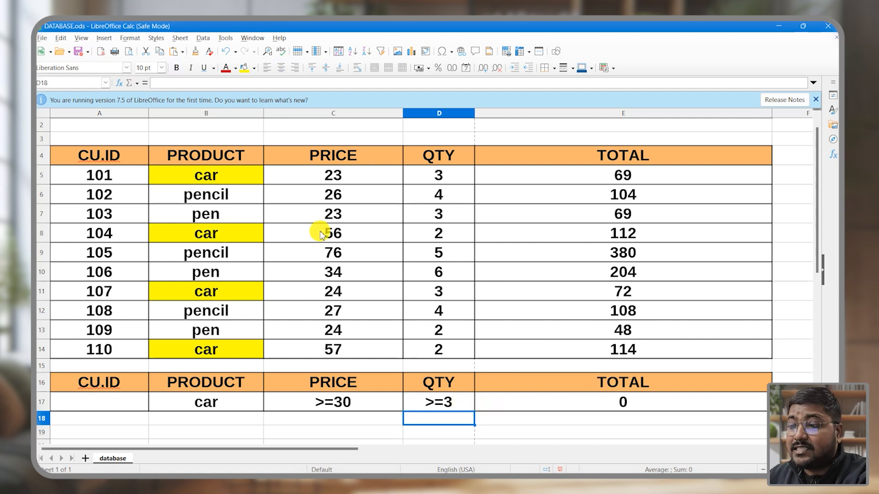
- Compare the prices and quantities of the car records in rows 8 and 14 with the criteria
{"action": "left_click", "coordinate": [334, 233]}
{"action": "left_click", "coordinate": [333, 349], "text": "ctrl"}
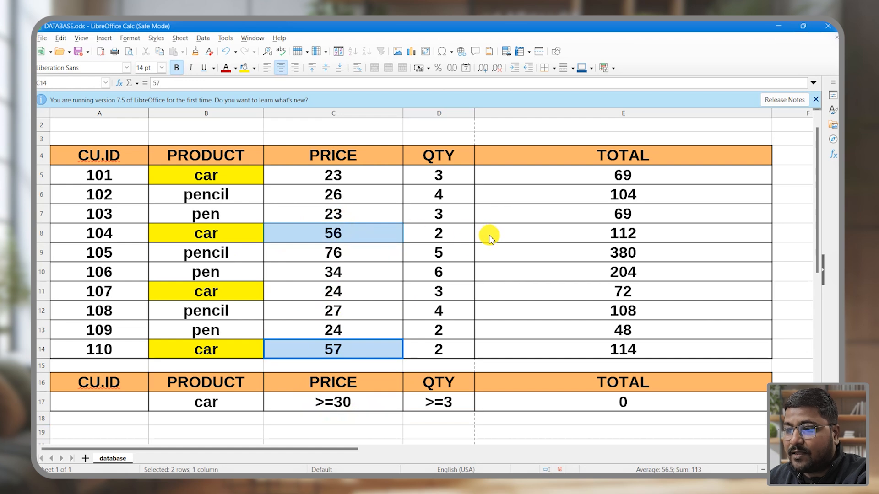
{"action": "left_click", "coordinate": [439, 232], "text": "ctrl"}
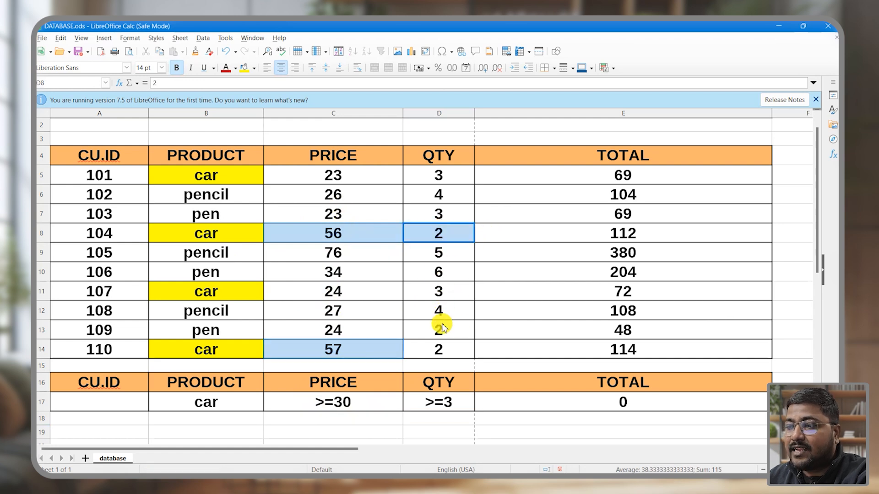
{"action": "left_click", "coordinate": [431, 344], "text": "ctrl"}
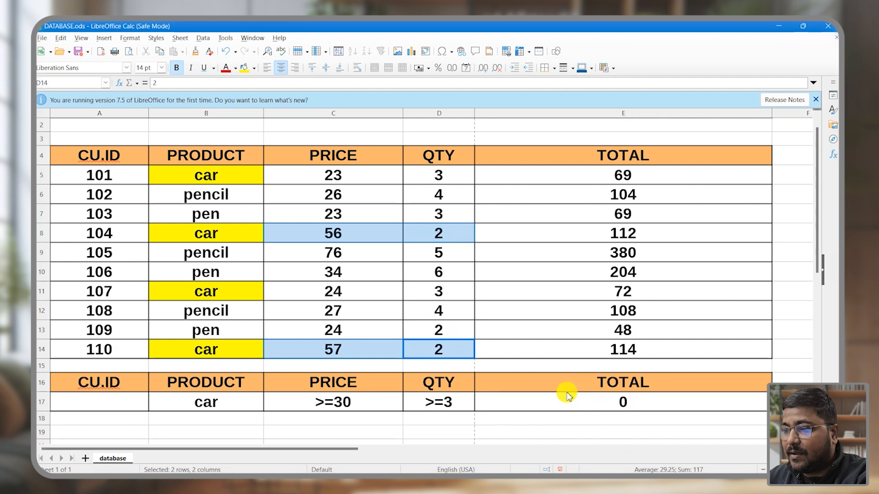
- Set the quantity criterion in D17 to >=2
{"action": "double_click", "coordinate": [461, 405]}
{"action": "key", "text": "BackSpace"}
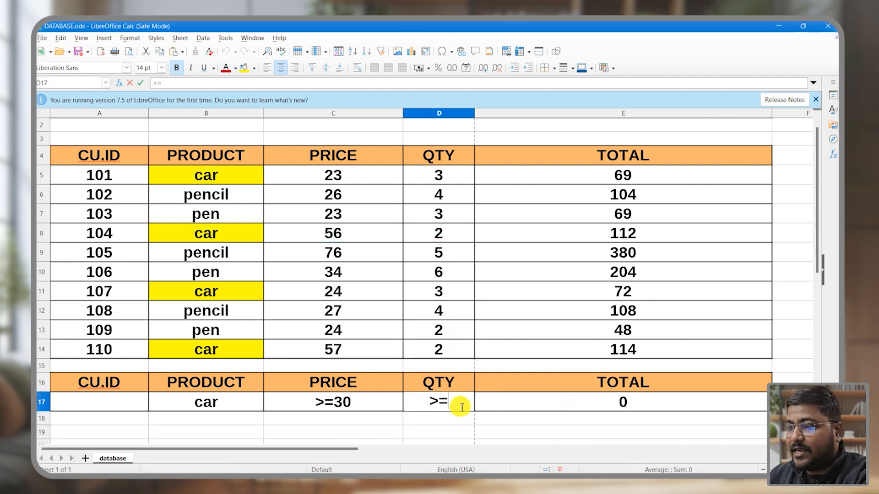
{"action": "type", "text": "2"}
{"action": "key", "text": "Return"}
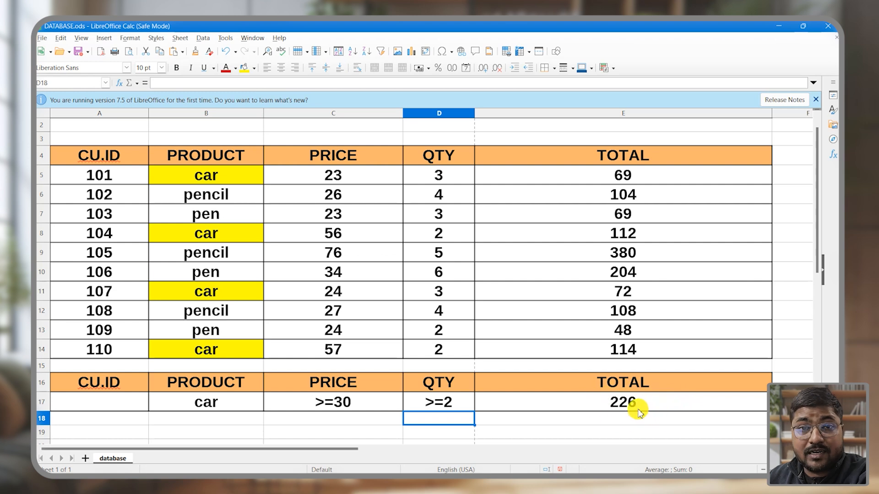
{"action": "left_click", "coordinate": [217, 418]}
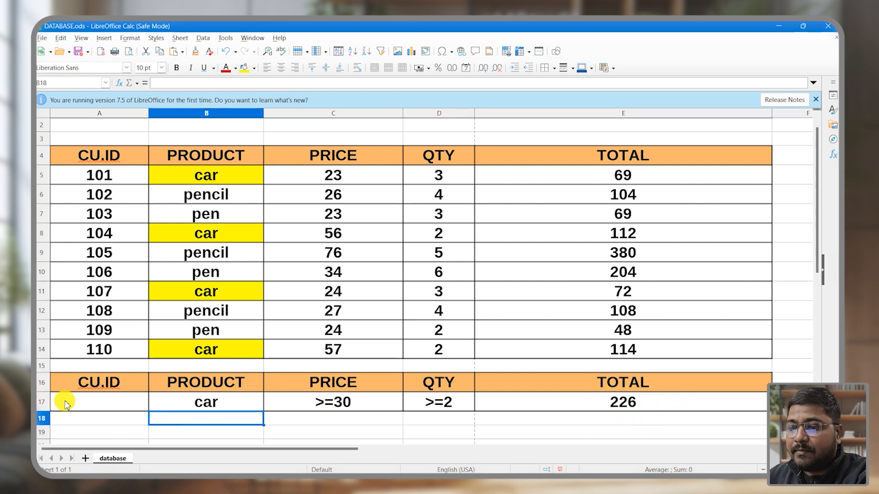
{"action": "left_click", "coordinate": [82, 402]}
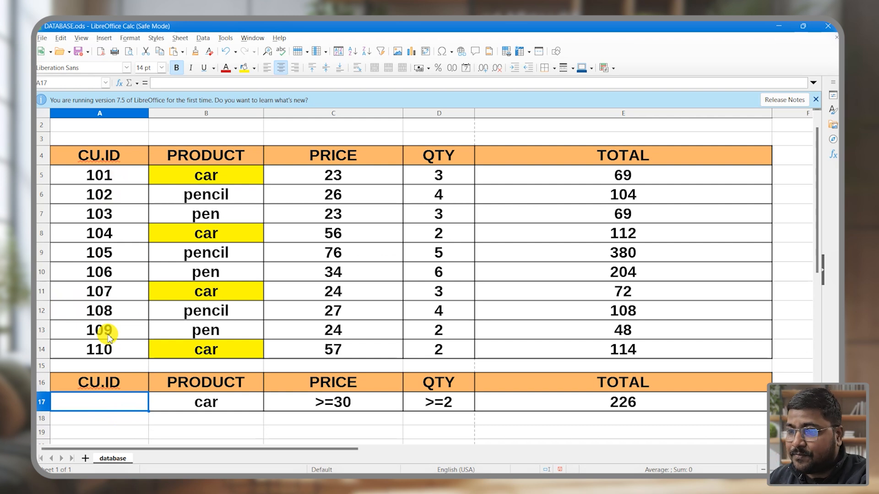
- Remove the yellow background from the four car cells B5, B8, B11 and B14
{"action": "left_click", "coordinate": [181, 176]}
{"action": "left_click", "coordinate": [181, 243], "text": "ctrl"}
{"action": "left_click", "coordinate": [182, 290], "text": "ctrl"}
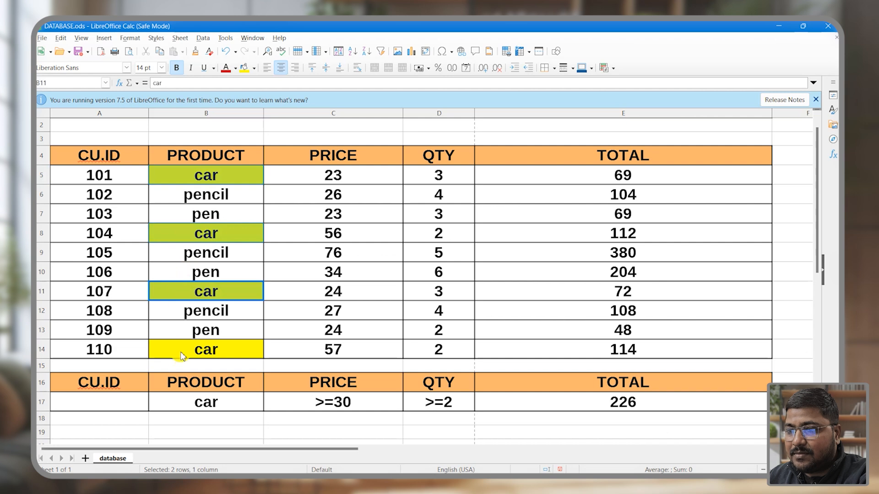
{"action": "left_click", "coordinate": [182, 356], "text": "ctrl"}
{"action": "left_click", "coordinate": [254, 68]}
{"action": "left_click", "coordinate": [253, 99]}
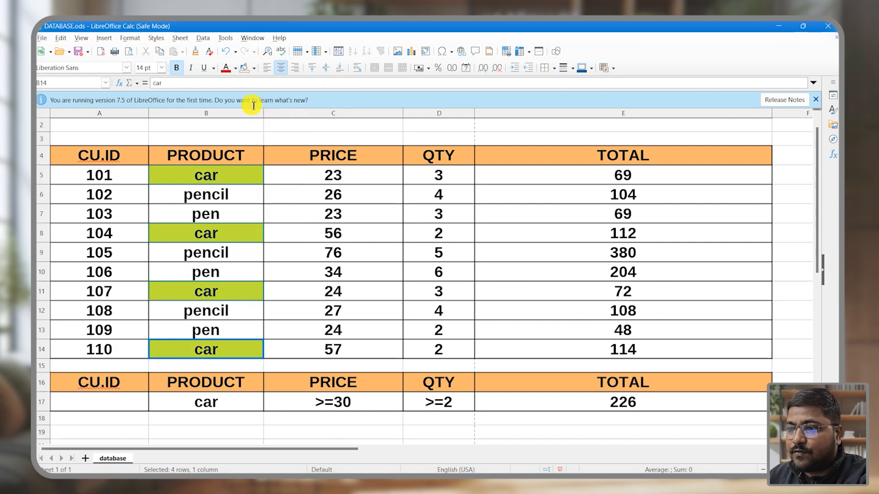
{"action": "left_click", "coordinate": [237, 235]}
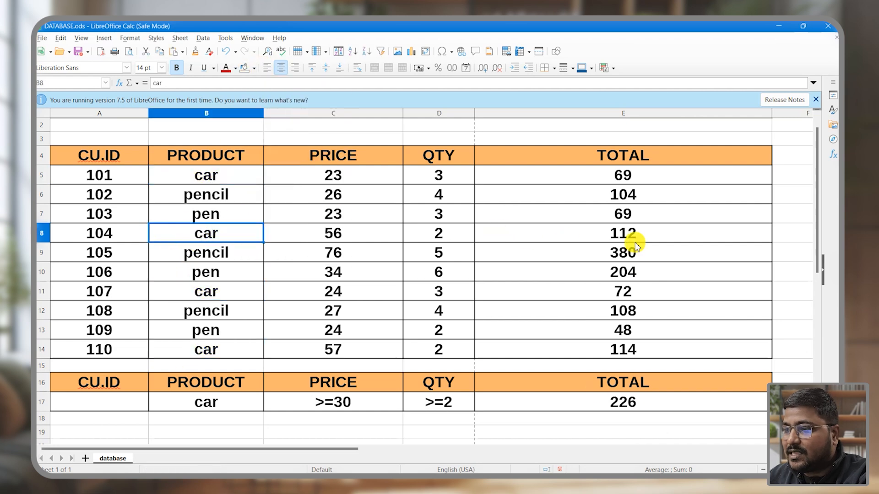
- Highlight the whole of rows 8 and 14 with a yellow background
{"action": "left_click", "coordinate": [41, 233]}
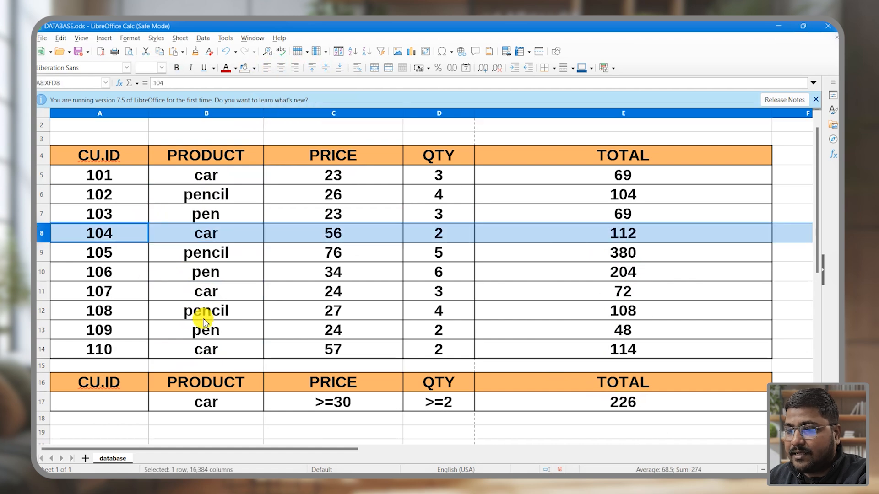
{"action": "left_click", "coordinate": [42, 350], "text": "ctrl"}
{"action": "left_click", "coordinate": [244, 68]}
{"action": "left_click", "coordinate": [274, 289]}
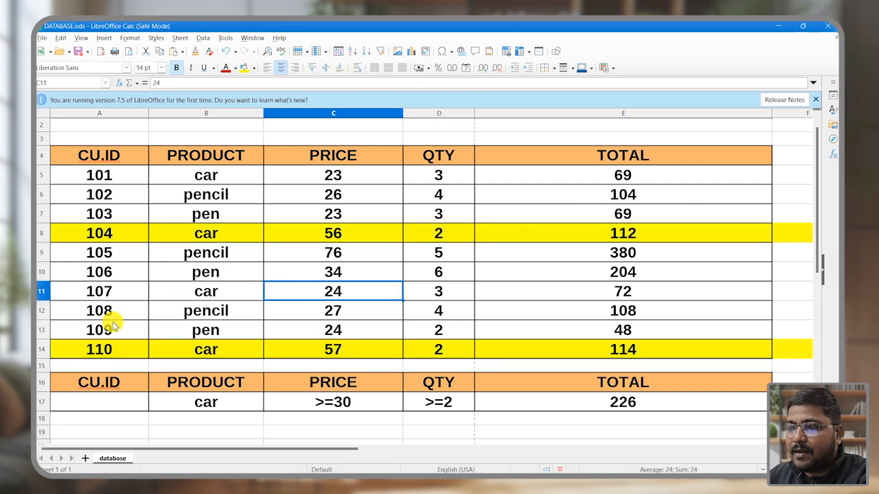
- Set the CU.ID criterion in A17 to the customer ID of the car record in row 8
{"action": "left_click", "coordinate": [88, 403]}
{"action": "type", "text": "10"}
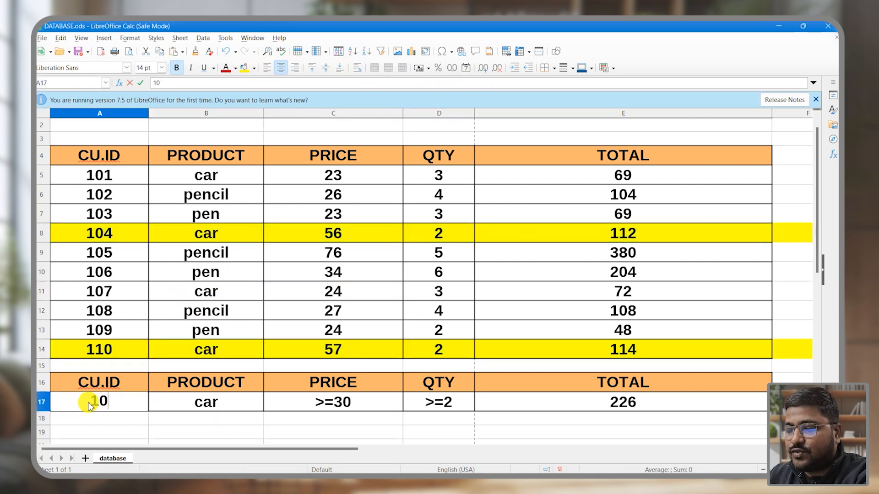
{"action": "type", "text": "4"}
{"action": "key", "text": "Return"}
- Compare the car records in A8:E8 and A14:E14 with the CU.ID criterion in A17
{"action": "left_click_drag", "start_coordinate": [88, 233], "coordinate": [613, 232]}
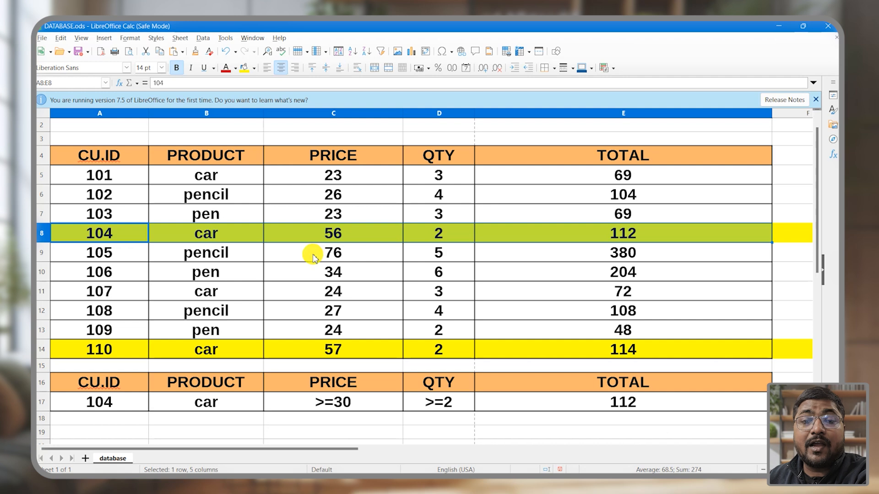
{"action": "left_click_drag", "start_coordinate": [89, 355], "coordinate": [650, 345]}
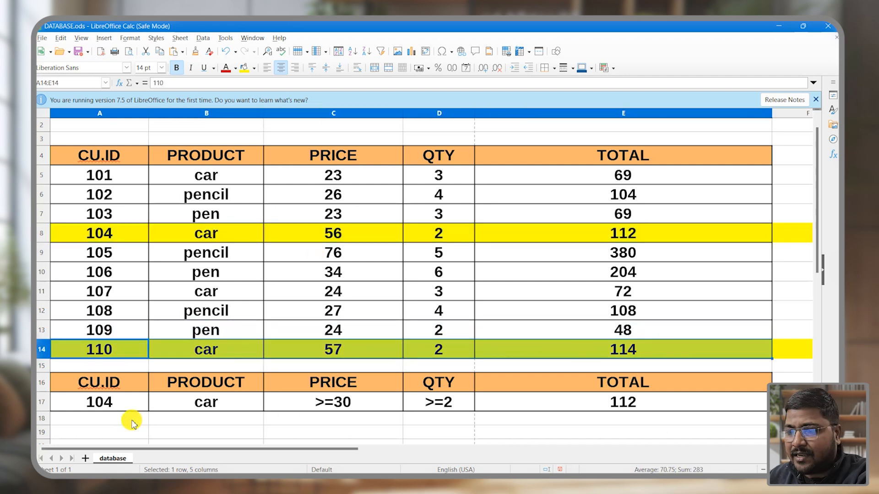
{"action": "left_click", "coordinate": [121, 406]}
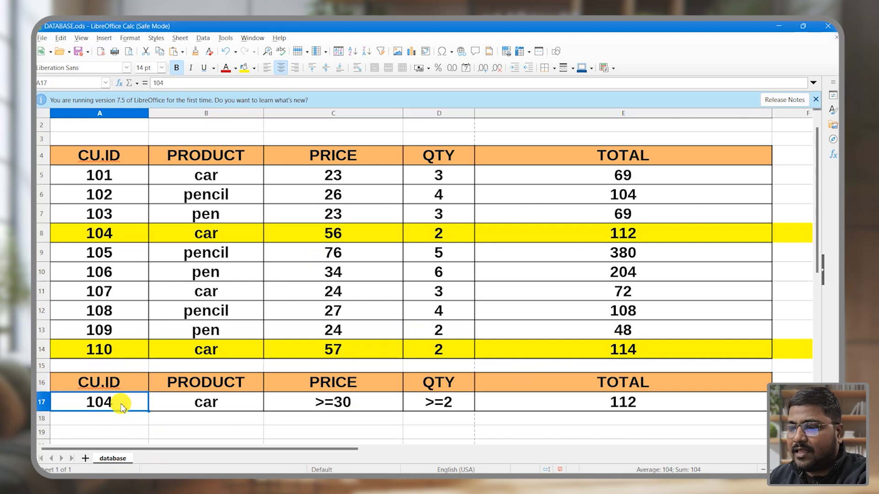
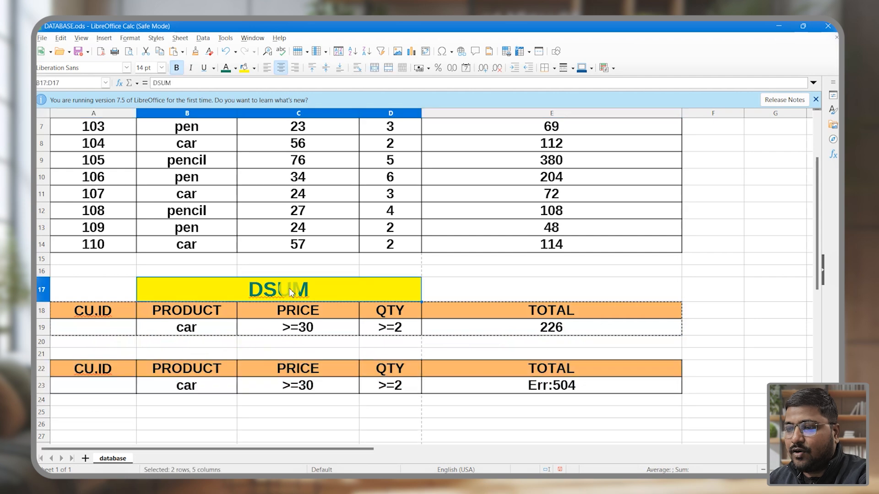
- Copy the DSUM heading to B21:D21 above the second criteria table and change its text to DCOUNT/DCOUNTA
{"action": "key", "text": "ctrl+c"}
{"action": "left_click", "coordinate": [206, 355]}
{"action": "key", "text": "ctrl+v"}
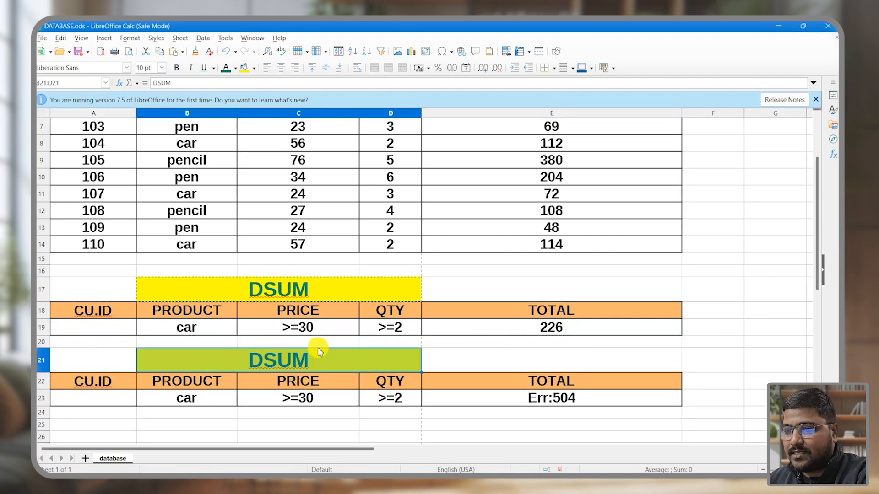
{"action": "double_click", "coordinate": [321, 359]}
{"action": "key", "text": "BackSpace"}
{"action": "key", "text": "BackSpace"}
{"action": "key", "text": "BackSpace"}
{"action": "type", "text": "COUN"}
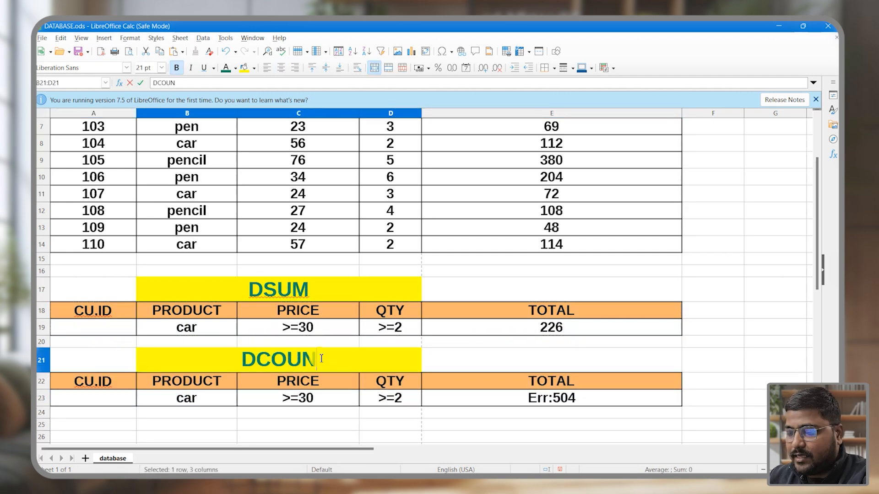
{"action": "type", "text": "T/DOOUNTA"}
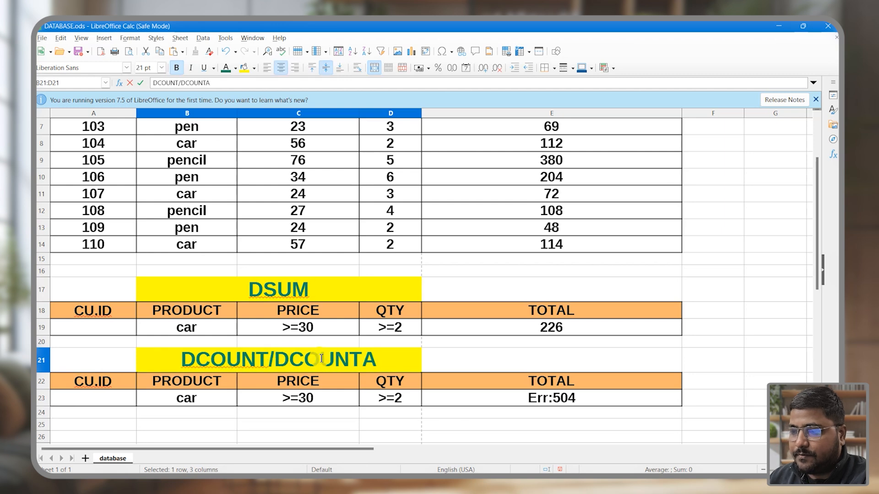
- Recolor the DCOUNTA part of the heading in B21:D21 black
{"action": "left_click", "coordinate": [384, 355]}
{"action": "double_click", "coordinate": [384, 356]}
{"action": "left_click", "coordinate": [318, 360]}
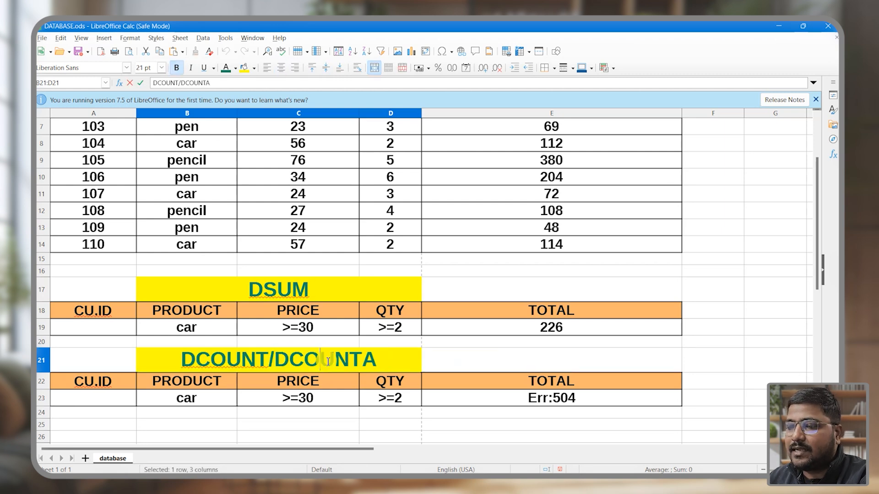
{"action": "left_click_drag", "start_coordinate": [381, 361], "coordinate": [264, 362]}
{"action": "scroll", "coordinate": [314, 387], "scroll_direction": "up", "scroll_amount": 3}
{"action": "scroll", "coordinate": [266, 397], "scroll_direction": "down", "scroll_amount": 3}
{"action": "left_click", "coordinate": [165, 394]}
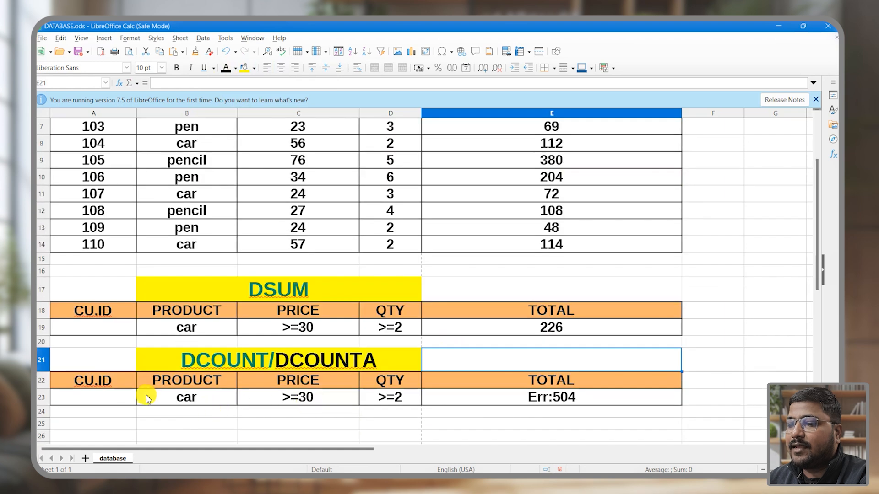
- Group row 23 and clear the copied criteria and result from B23:E23 in the DCOUNT/DCOUNTA table
{"action": "left_click_drag", "start_coordinate": [110, 397], "coordinate": [538, 397]}
{"action": "key", "text": "F12"}
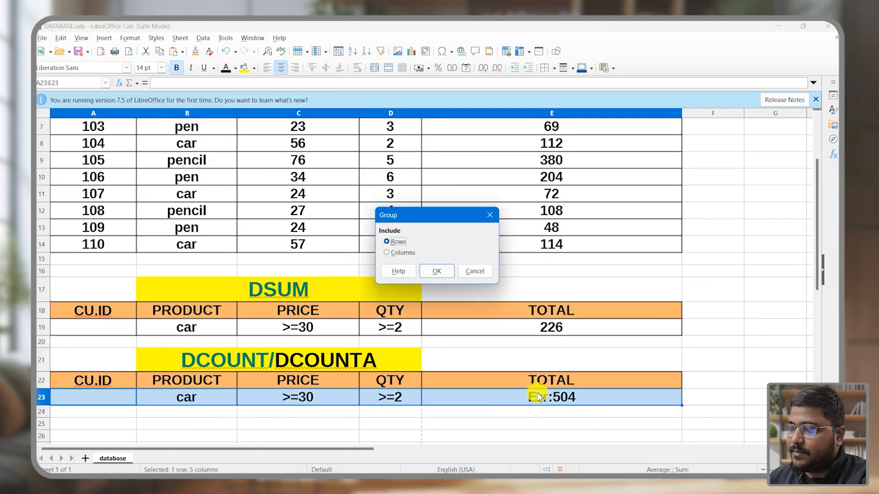
{"action": "key", "text": "Return"}
{"action": "left_click", "coordinate": [485, 437]}
{"action": "left_click_drag", "start_coordinate": [229, 398], "coordinate": [511, 396]}
{"action": "key", "text": "Delete"}
- Start a DCOUNT formula in E23 with A4:E14 as the database range
{"action": "left_click", "coordinate": [511, 396]}
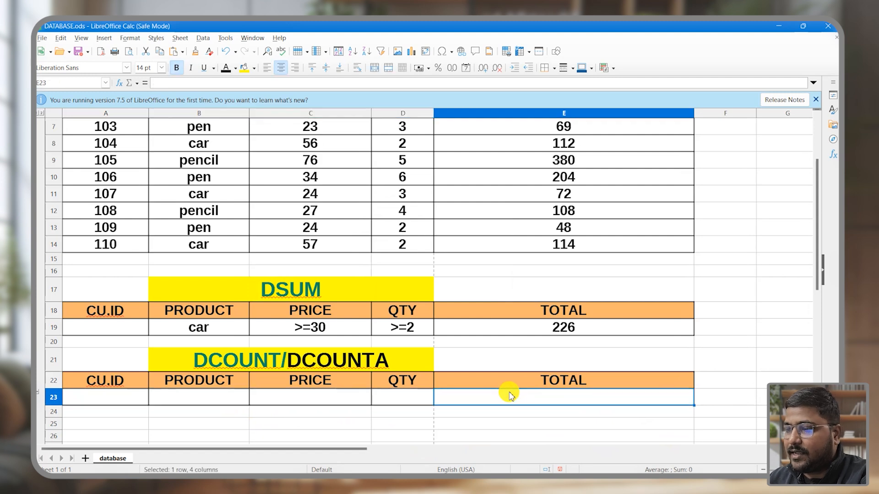
{"action": "type", "text": "=DCOUNT"}
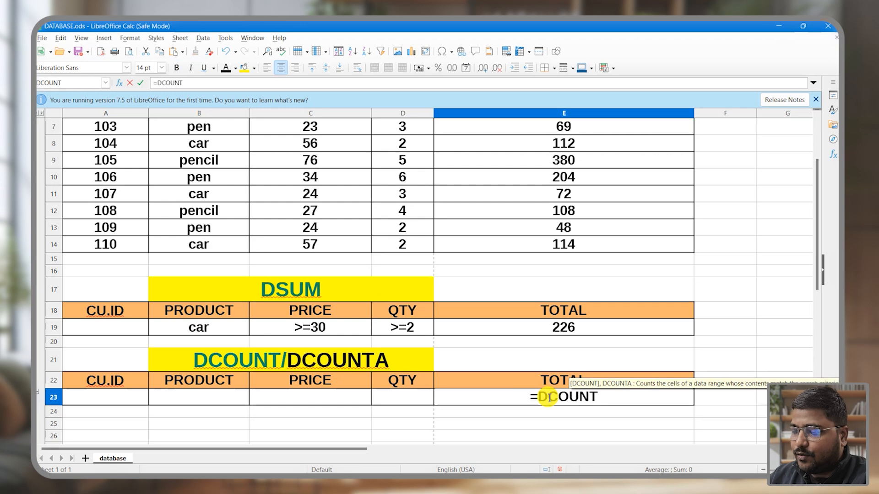
{"action": "type", "text": "("}
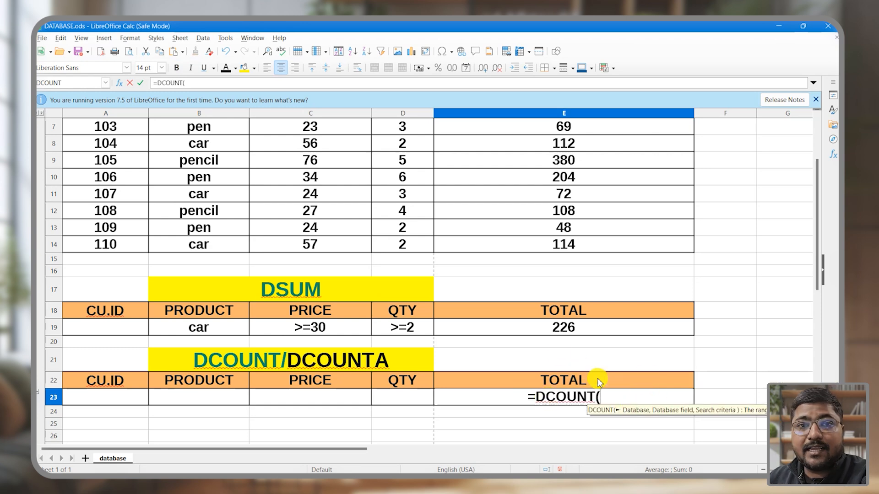
{"action": "scroll", "coordinate": [248, 192], "scroll_direction": "up", "scroll_amount": 2}
{"action": "left_click_drag", "start_coordinate": [104, 177], "coordinate": [581, 344]}
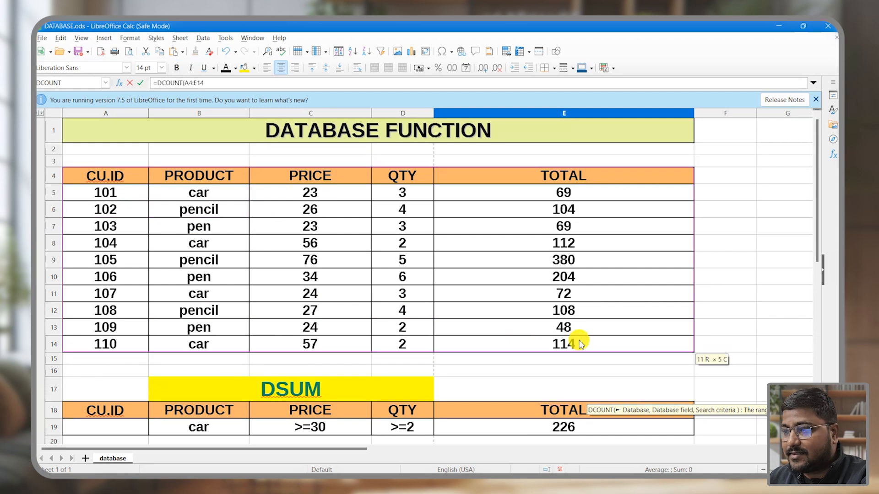
{"action": "type", "text": ","}
{"action": "scroll", "coordinate": [581, 343], "scroll_direction": "down", "scroll_amount": 2}
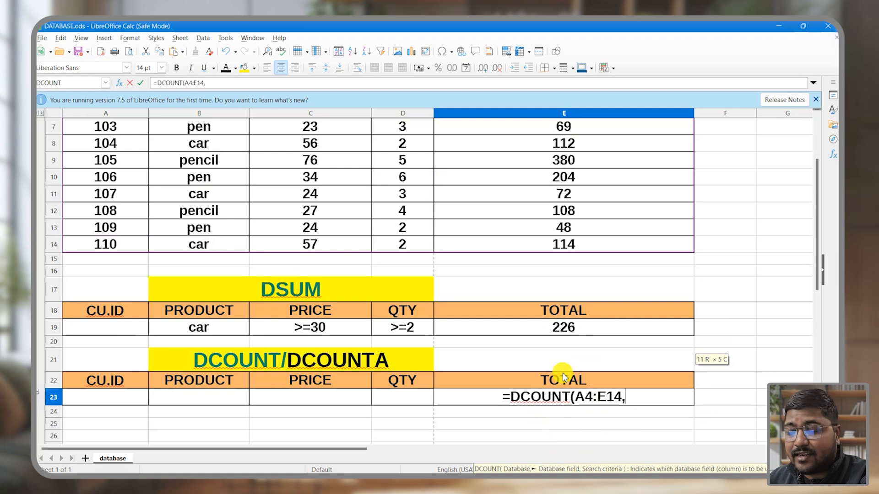
{"action": "left_click_drag", "start_coordinate": [512, 398], "coordinate": [570, 397]}
{"action": "left_click", "coordinate": [631, 400]}
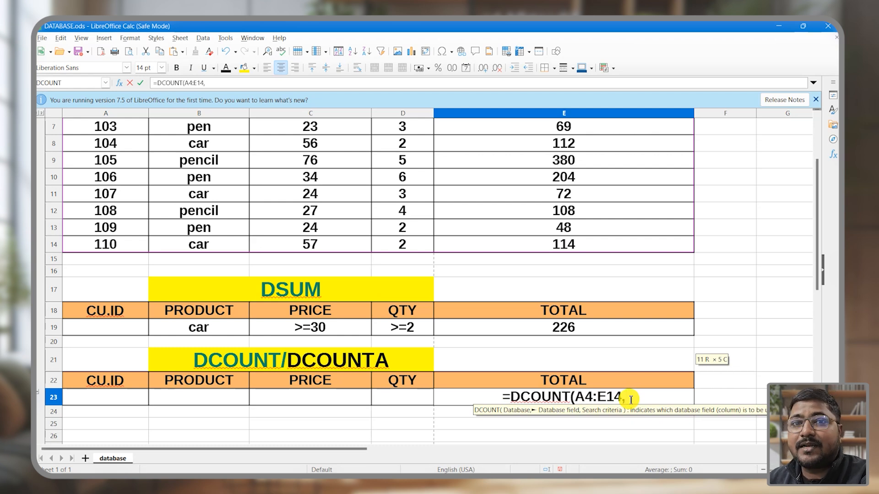
- Complete the E23 DCOUNT formula with E4 as the database field and A22:D23 as the search criteria
{"action": "scroll", "coordinate": [430, 275], "scroll_direction": "up", "scroll_amount": 2}
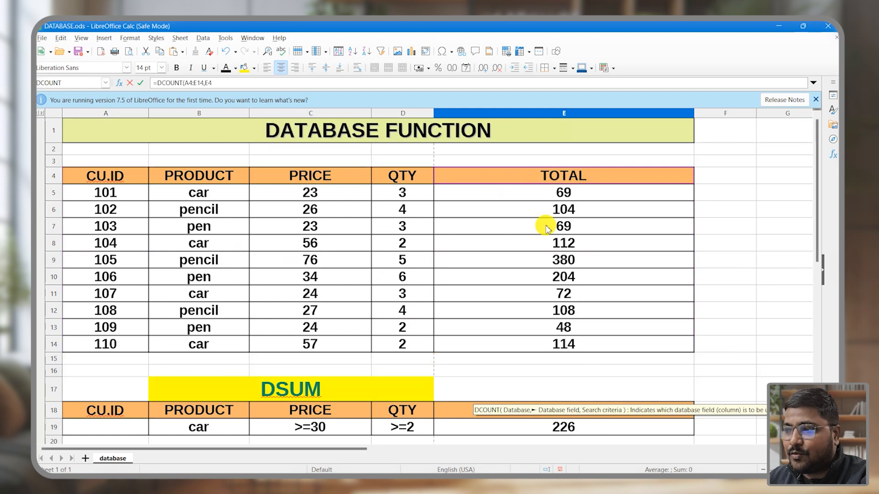
{"action": "scroll", "coordinate": [584, 419], "scroll_direction": "down", "scroll_amount": 4}
{"action": "type", "text": ","}
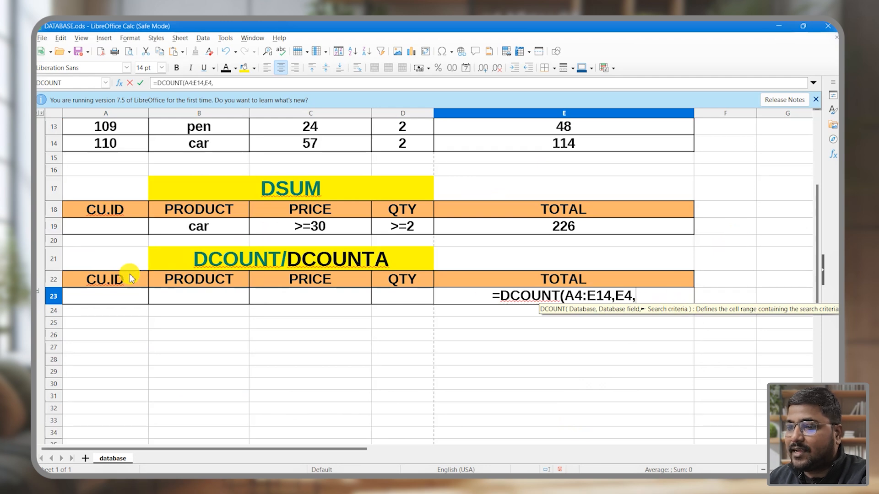
{"action": "left_click", "coordinate": [117, 282]}
{"action": "left_click_drag", "start_coordinate": [117, 282], "coordinate": [405, 303]}
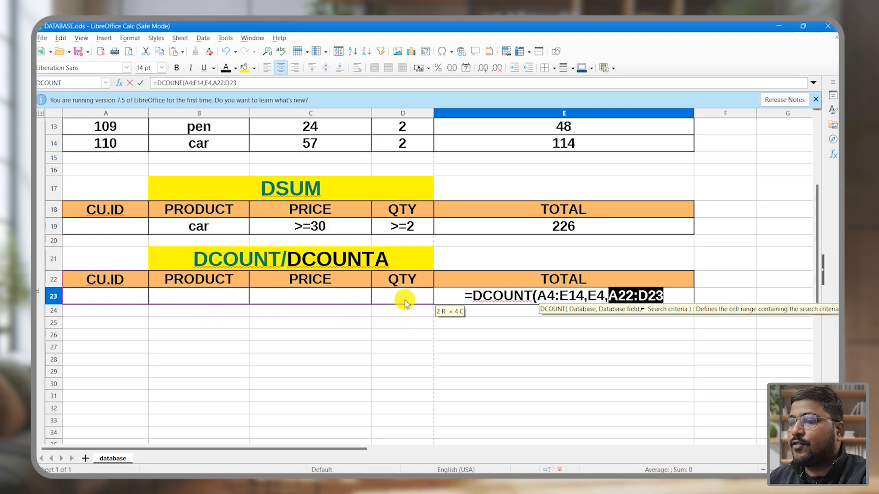
{"action": "type", "text": ")"}
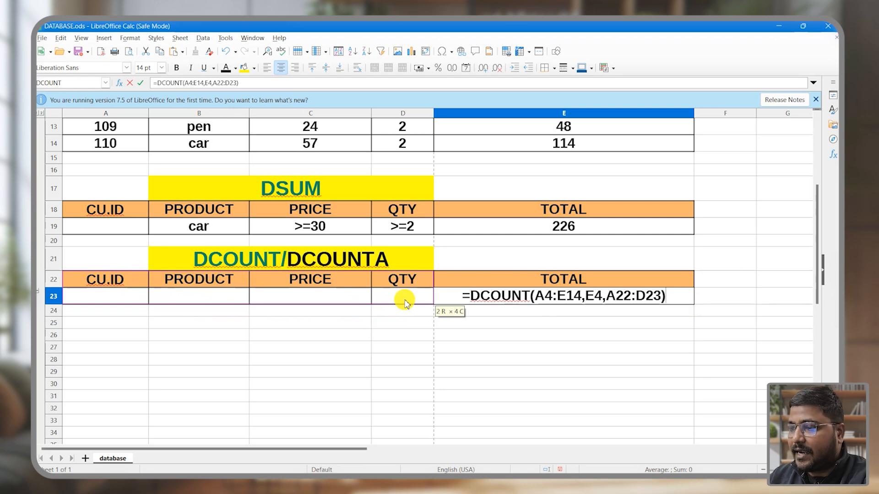
{"action": "key", "text": "Return"}
- Set the PRODUCT criterion in B23 to CAR
{"action": "left_click", "coordinate": [196, 298]}
{"action": "type", "text": "CAR"}
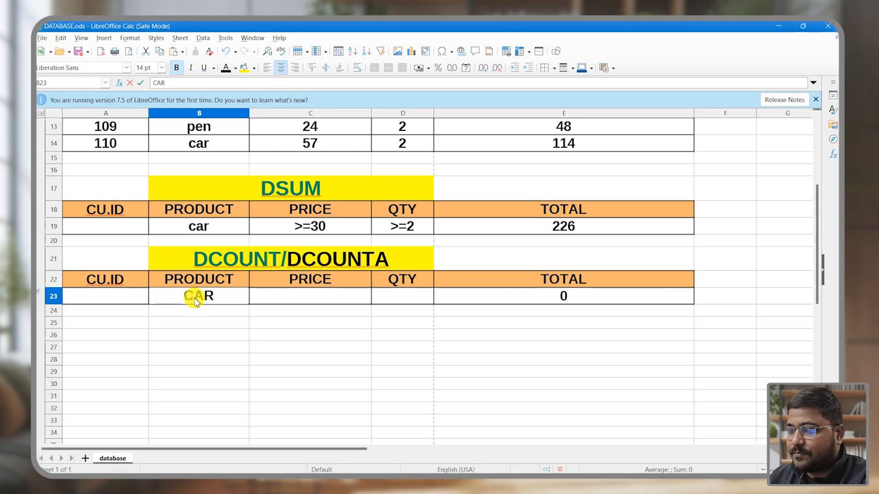
{"action": "key", "text": "Return"}
- Check the DCOUNT result in E23 against the car entries in B5, B8, B11 and B14
{"action": "left_click", "coordinate": [602, 298]}
{"action": "scroll", "coordinate": [503, 279], "scroll_direction": "up", "scroll_amount": 2}
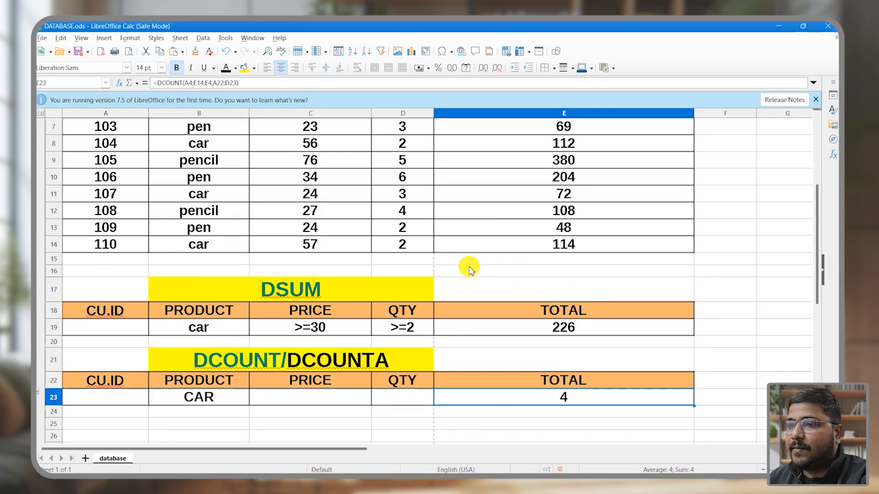
{"action": "scroll", "coordinate": [469, 270], "scroll_direction": "up", "scroll_amount": 2}
{"action": "left_click", "coordinate": [197, 193]}
{"action": "left_click", "coordinate": [197, 244], "text": "ctrl"}
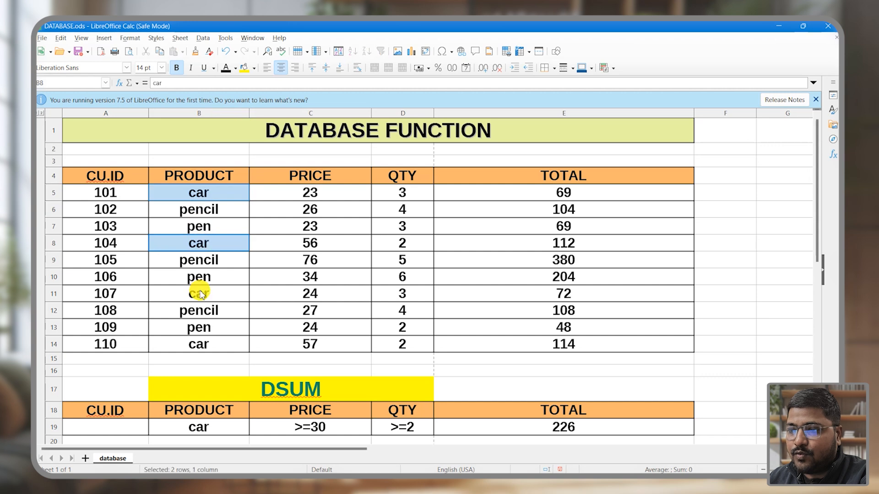
{"action": "left_click", "coordinate": [200, 294], "text": "ctrl"}
{"action": "left_click", "coordinate": [198, 344], "text": "ctrl"}
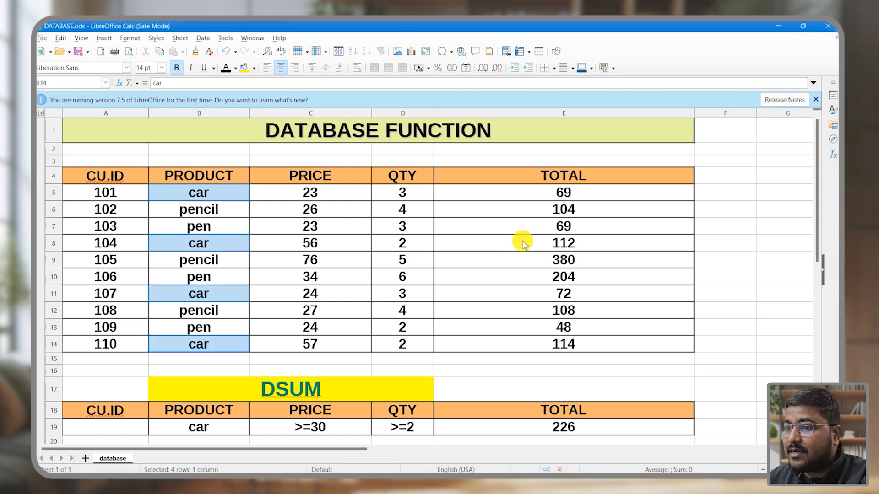
- Change the database field in the E23 DCOUNT formula to the PRODUCT heading in B4
{"action": "scroll", "coordinate": [523, 243], "scroll_direction": "down", "scroll_amount": 2}
{"action": "double_click", "coordinate": [575, 396]}
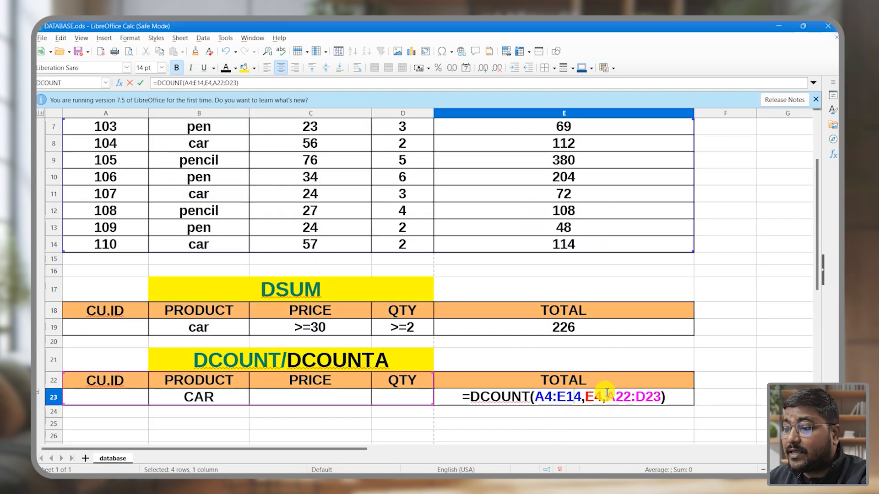
{"action": "scroll", "coordinate": [599, 234], "scroll_direction": "up", "scroll_amount": 2}
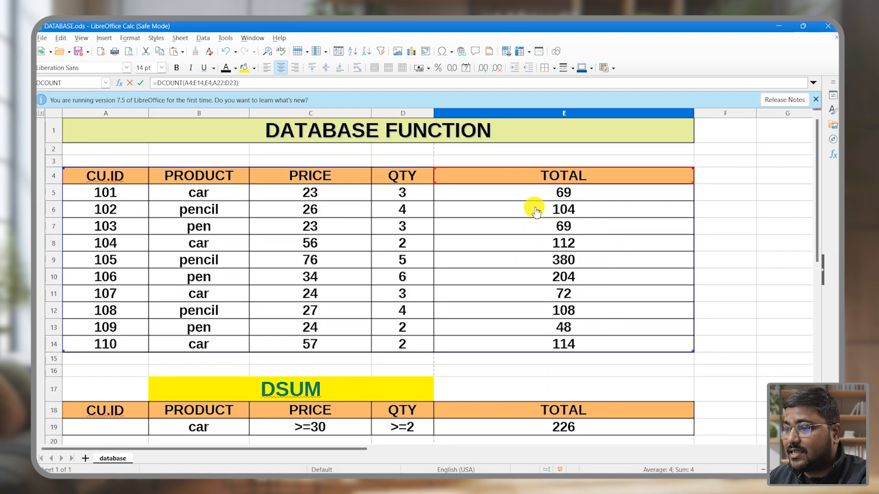
{"action": "left_click_drag", "start_coordinate": [526, 186], "coordinate": [221, 179]}
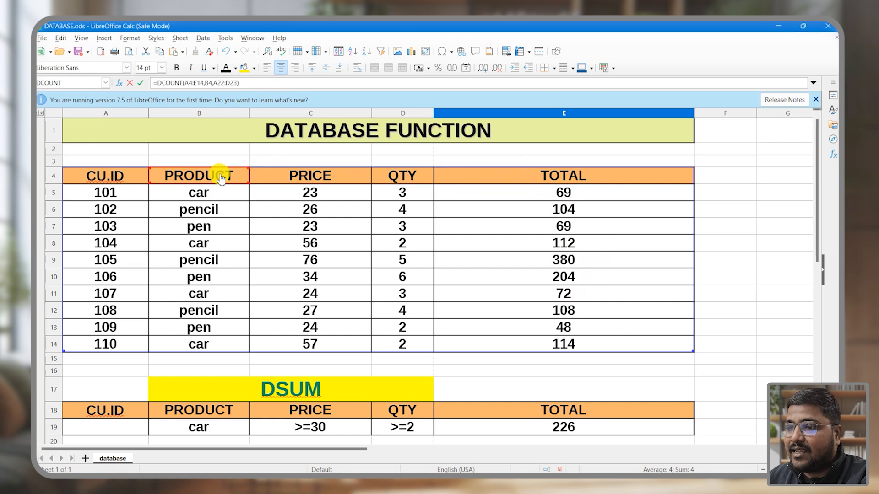
{"action": "key", "text": "Return"}
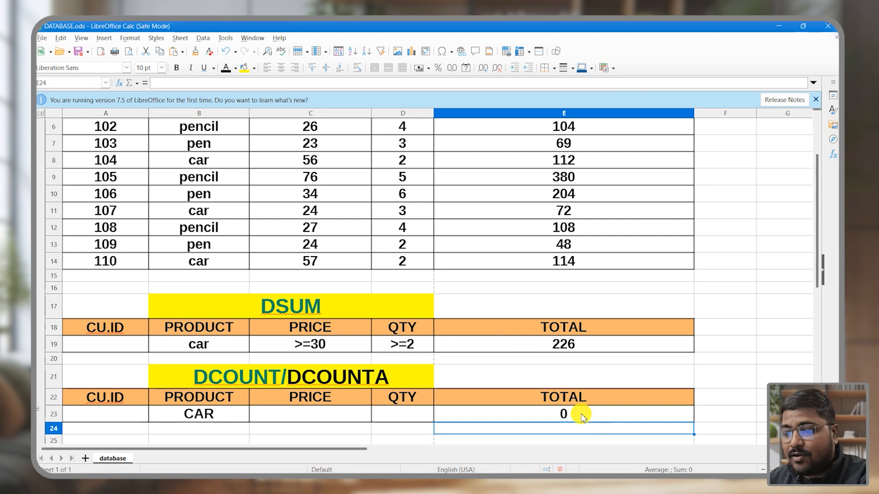
- Change the function in E23 to DCOUNTA, keeping the arguments A4:E14, B4 and A22:D23
{"action": "double_click", "coordinate": [578, 416]}
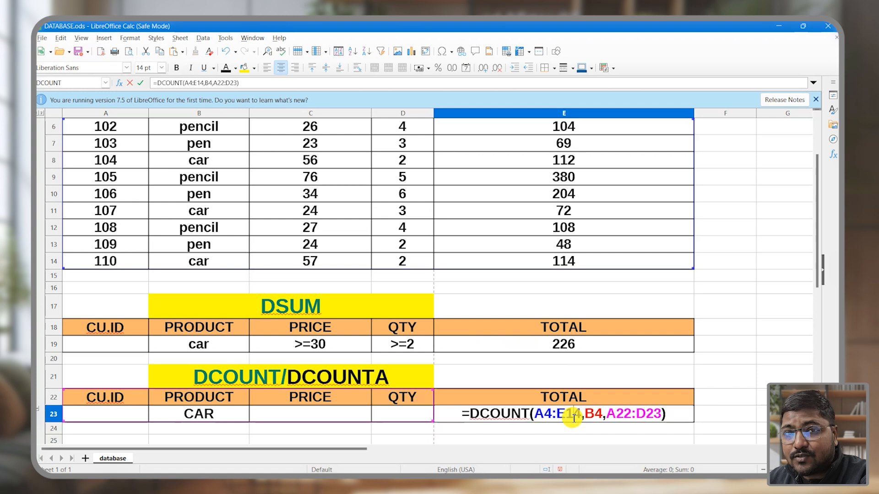
{"action": "left_click", "coordinate": [532, 412]}
{"action": "type", "text": "A"}
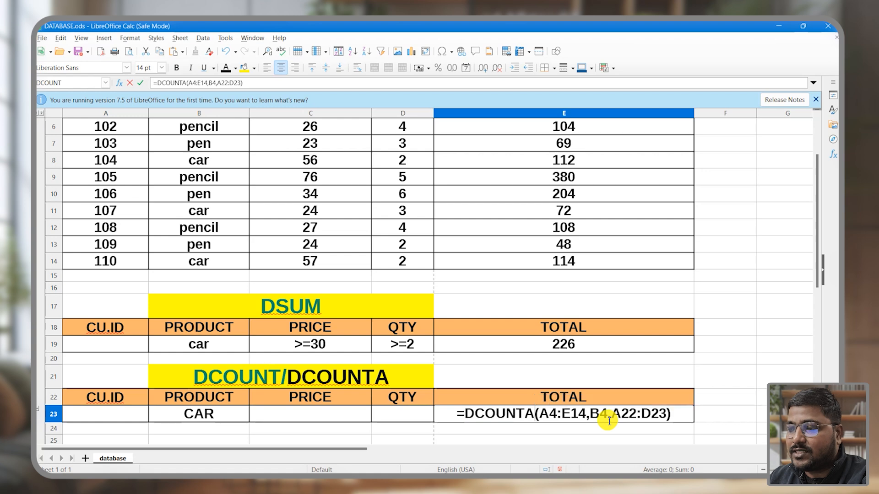
{"action": "key", "text": "Return"}
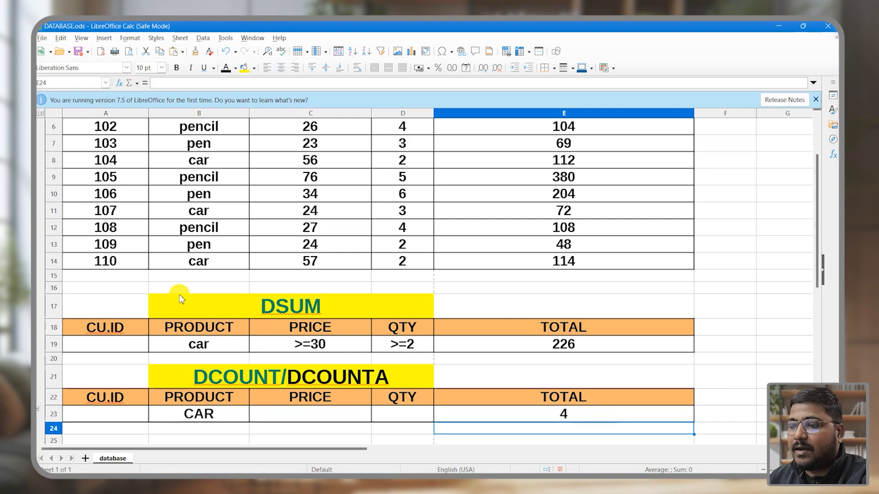
- Set the PRICE criterion in C23 to >=30
{"action": "scroll", "coordinate": [207, 192], "scroll_direction": "up", "scroll_amount": 2}
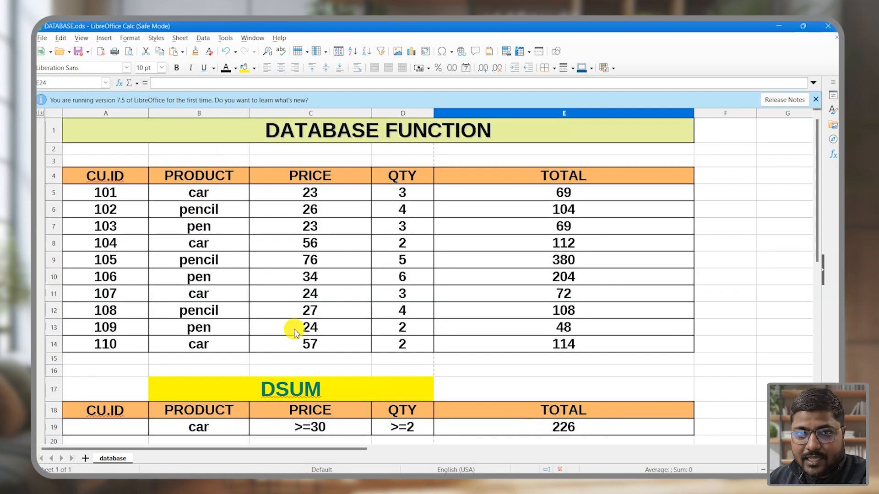
{"action": "scroll", "coordinate": [378, 398], "scroll_direction": "down", "scroll_amount": 4}
{"action": "left_click", "coordinate": [305, 301]}
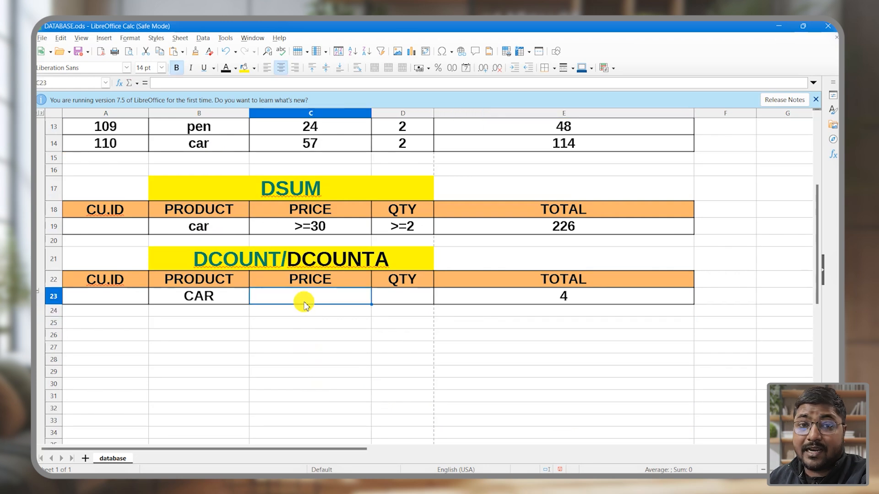
{"action": "scroll", "coordinate": [328, 300], "scroll_direction": "up", "scroll_amount": 4}
{"action": "scroll", "coordinate": [348, 300], "scroll_direction": "down", "scroll_amount": 2}
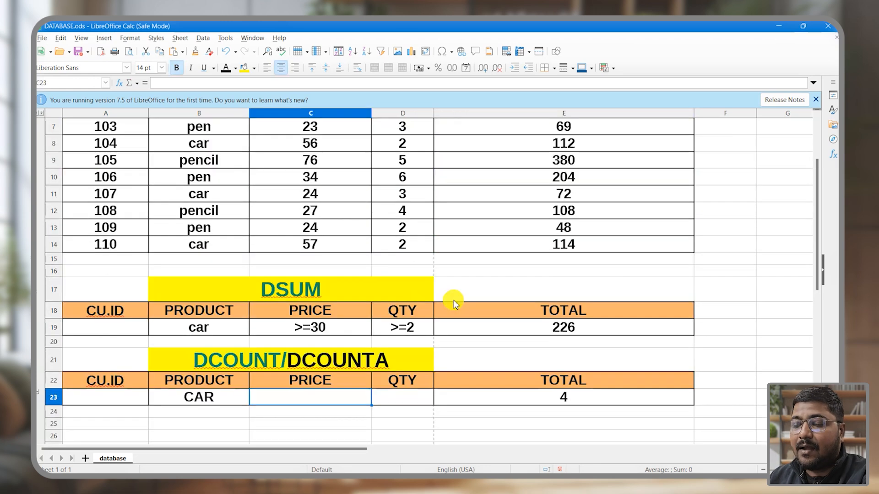
{"action": "type", "text": ">="}
{"action": "key", "text": "Return"}
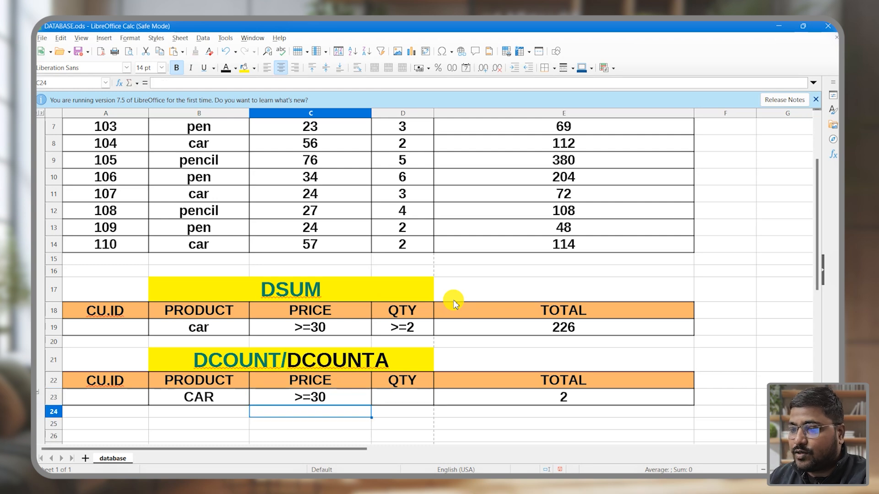
- Set the QTY criterion in D23 to >=2 and select the DCOUNTA result in E23
{"action": "left_click", "coordinate": [403, 396]}
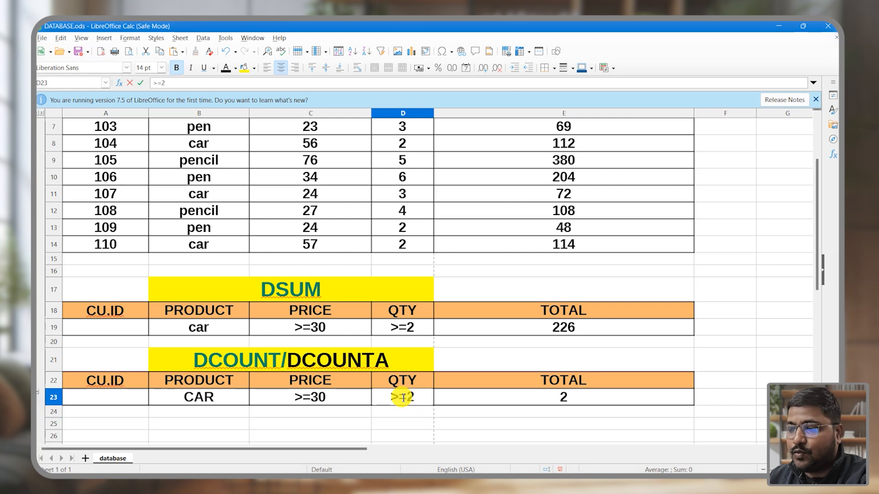
{"action": "key", "text": "Return"}
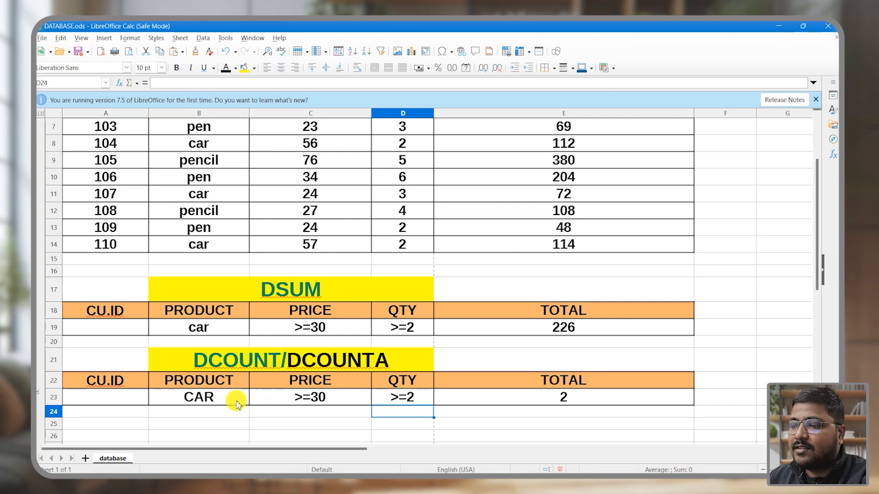
{"action": "key", "text": "Left"}
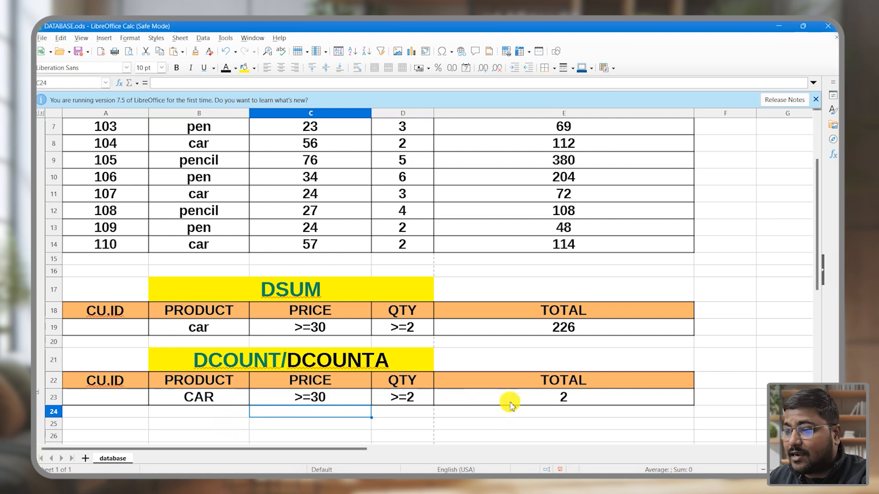
{"action": "left_click", "coordinate": [556, 401]}
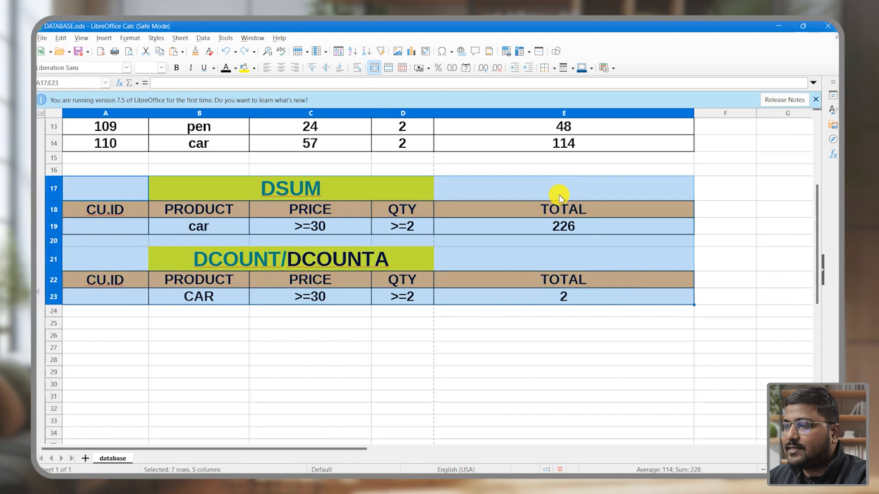
- Move the DSUM and DCOUNT/DCOUNTA tables from A17:E23 down to A27:E33, and copy the DSUM table back to A17
{"action": "left_click_drag", "start_coordinate": [561, 190], "coordinate": [549, 354]}
{"action": "left_click", "coordinate": [118, 179]}
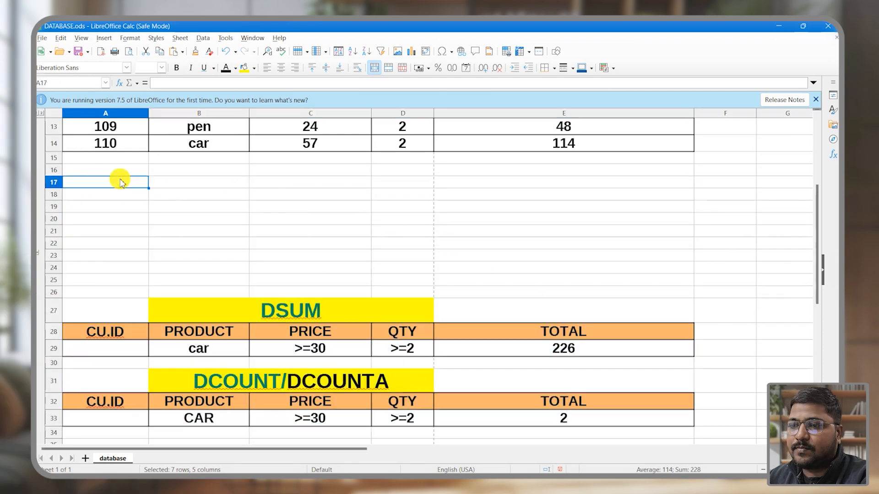
{"action": "left_click_drag", "start_coordinate": [115, 308], "coordinate": [583, 357]}
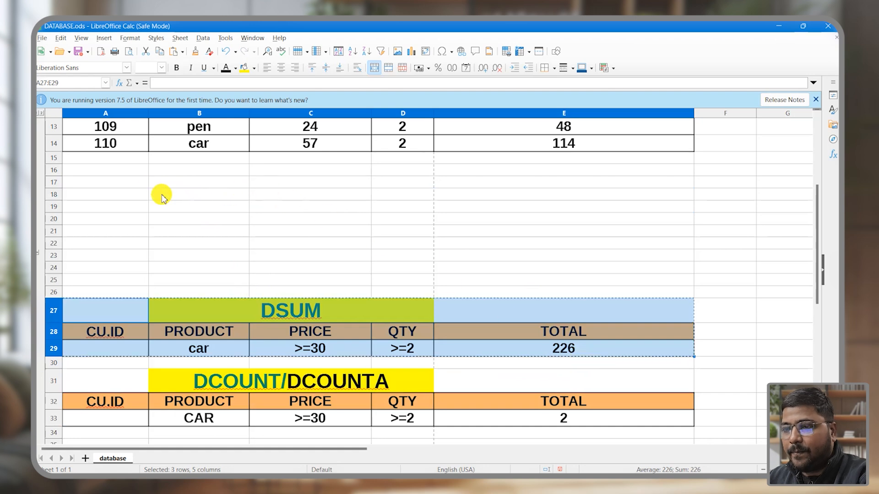
{"action": "left_click", "coordinate": [118, 181]}
{"action": "key", "text": "ctrl+v"}
- Change the copied table's heading in B17:D17 to DMIN
{"action": "double_click", "coordinate": [329, 187]}
{"action": "key", "text": "BackSpace"}
{"action": "key", "text": "BackSpace"}
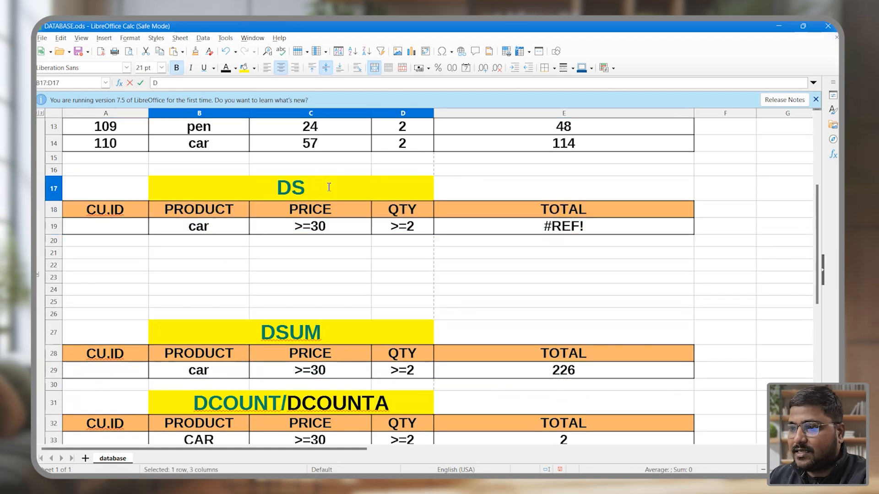
{"action": "type", "text": "MIN"}
{"action": "left_click", "coordinate": [134, 227]}
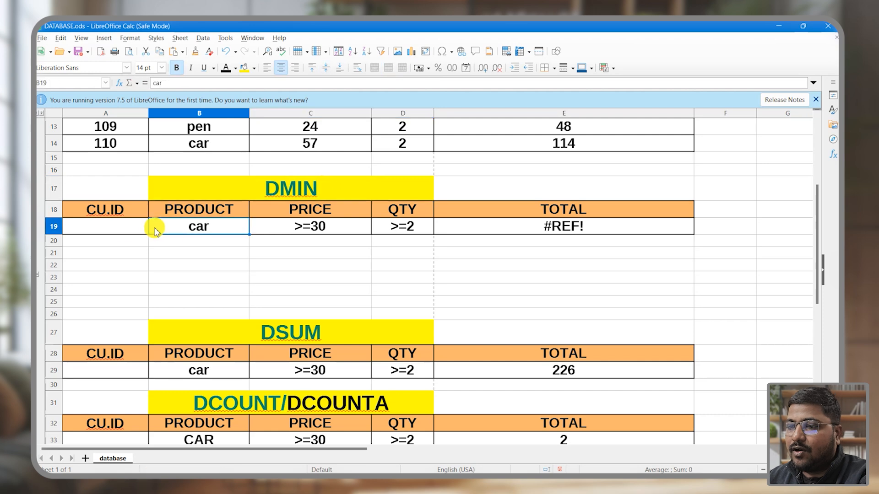
- Clear the copied criteria and result from B19:E19 in the DMIN table
{"action": "left_click_drag", "start_coordinate": [163, 225], "coordinate": [542, 228]}
{"action": "key", "text": "Delete"}
{"action": "left_click", "coordinate": [451, 265]}
{"action": "scroll", "coordinate": [428, 257], "scroll_direction": "up", "scroll_amount": 4}
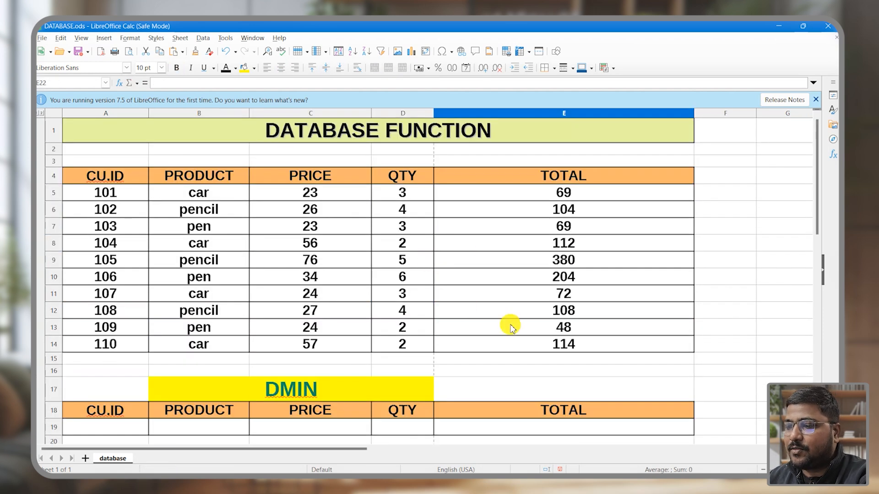
- Enter the formula =DMIN(A4:E14,E4,A18:D19) in the DMIN table's TOTAL cell E19
{"action": "left_click", "coordinate": [498, 429]}
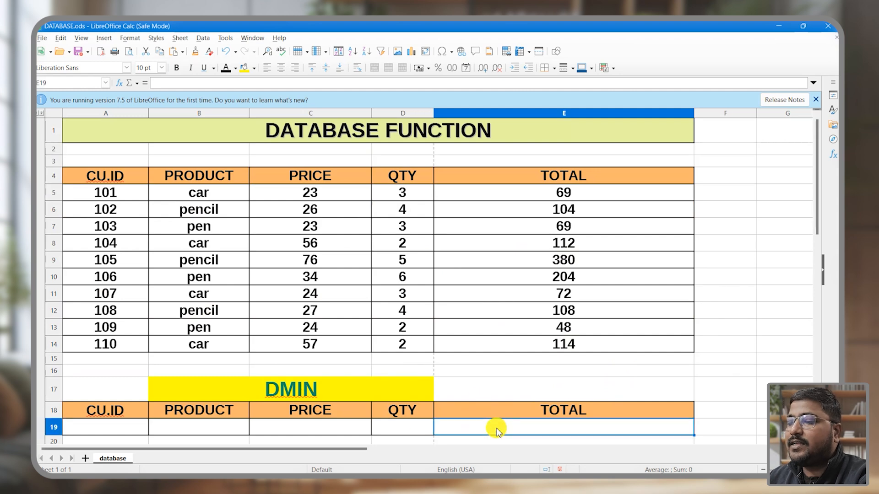
{"action": "type", "text": "=DMIN"}
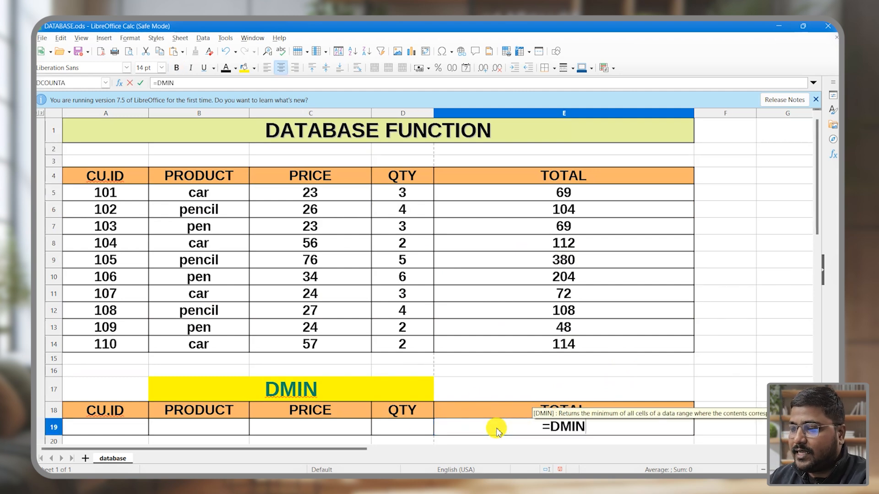
{"action": "type", "text": "("}
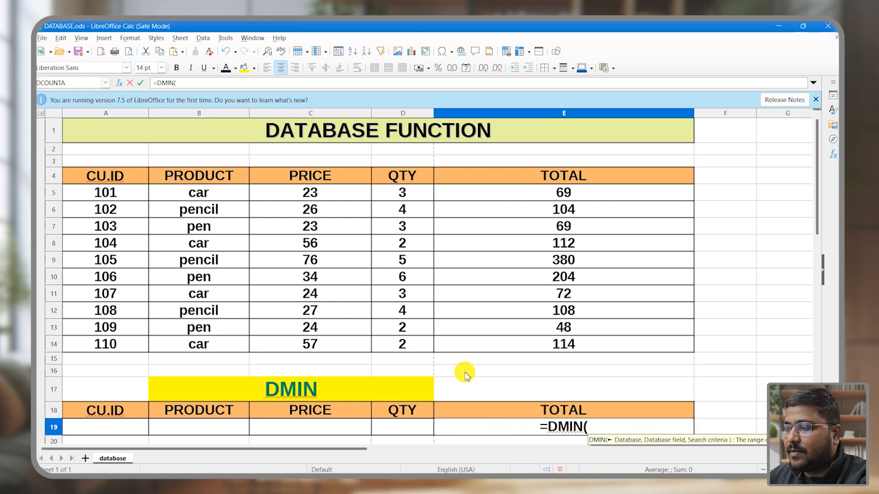
{"action": "left_click_drag", "start_coordinate": [102, 178], "coordinate": [598, 356]}
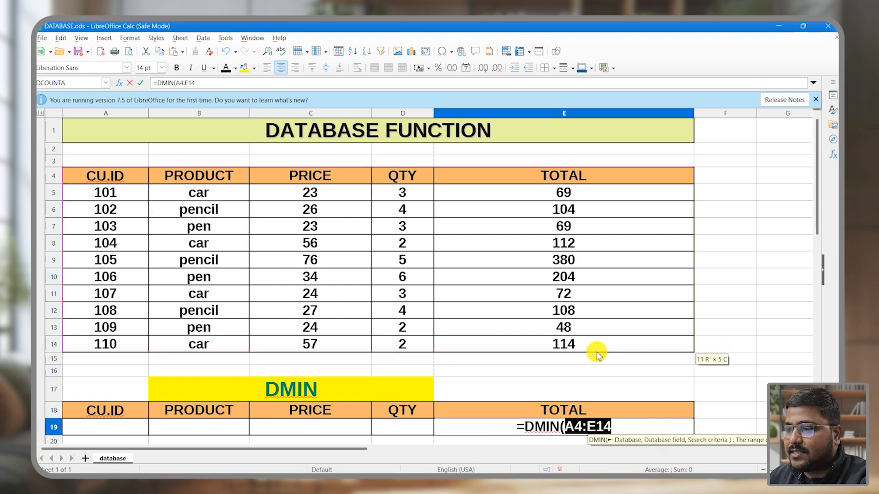
{"action": "type", "text": ","}
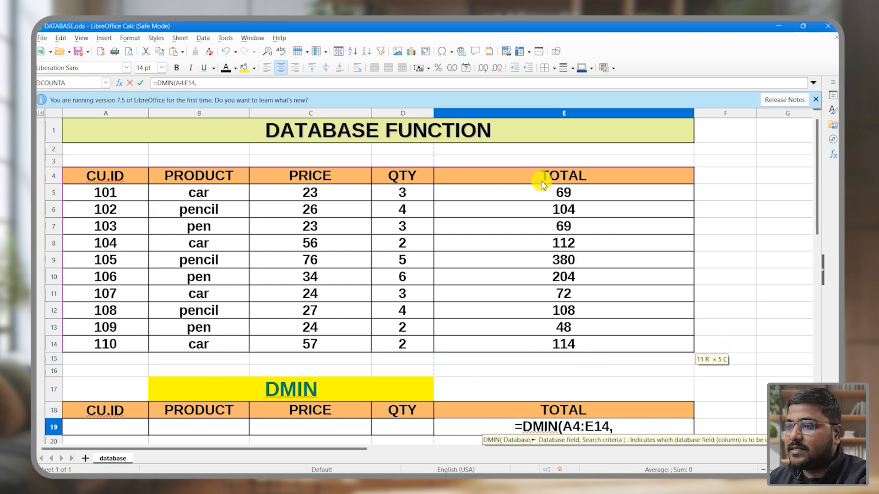
{"action": "left_click", "coordinate": [591, 179]}
{"action": "type", "text": ","}
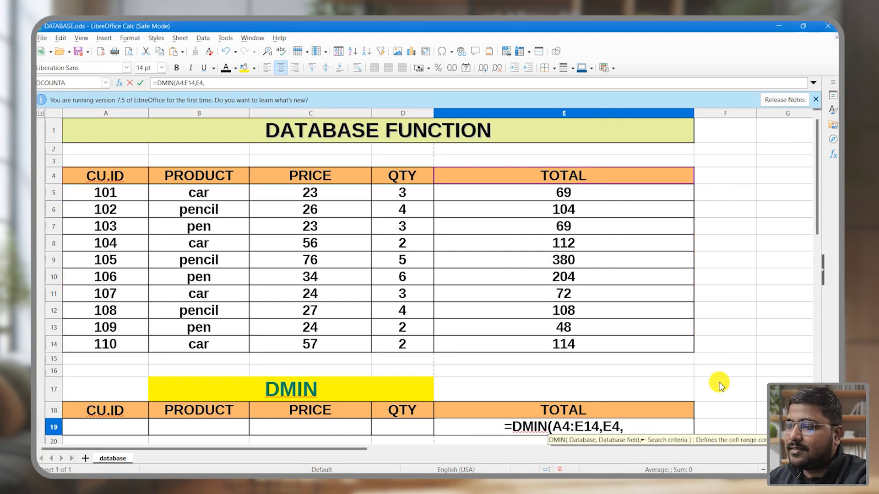
{"action": "left_click_drag", "start_coordinate": [118, 406], "coordinate": [422, 397]}
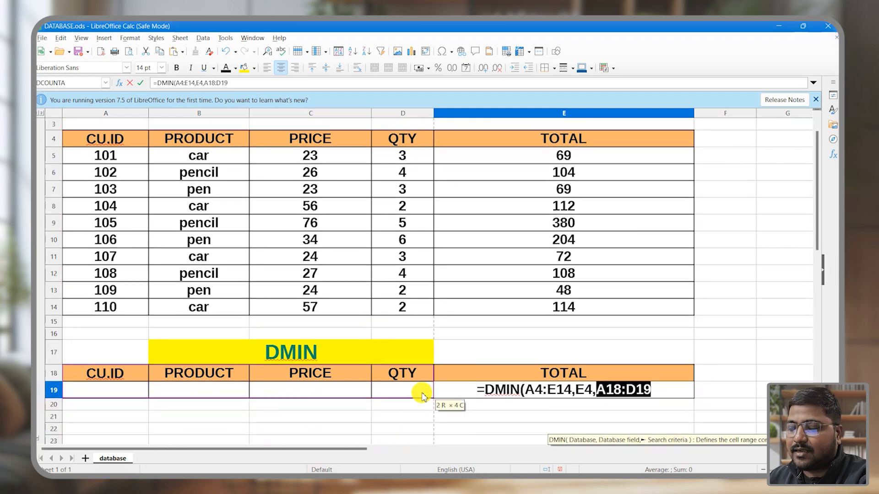
{"action": "type", "text": ")"}
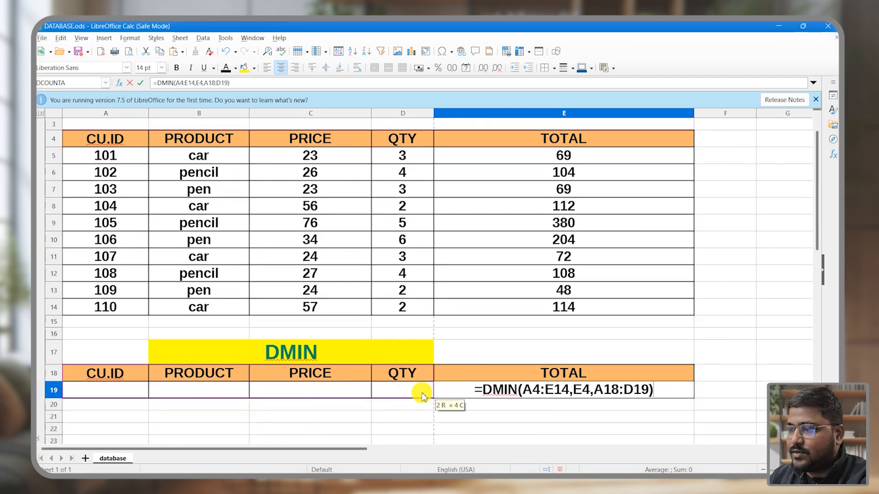
{"action": "key", "text": "Return"}
- Set the DMIN table's PRODUCT criterion in B19 to CAR
{"action": "left_click", "coordinate": [176, 392]}
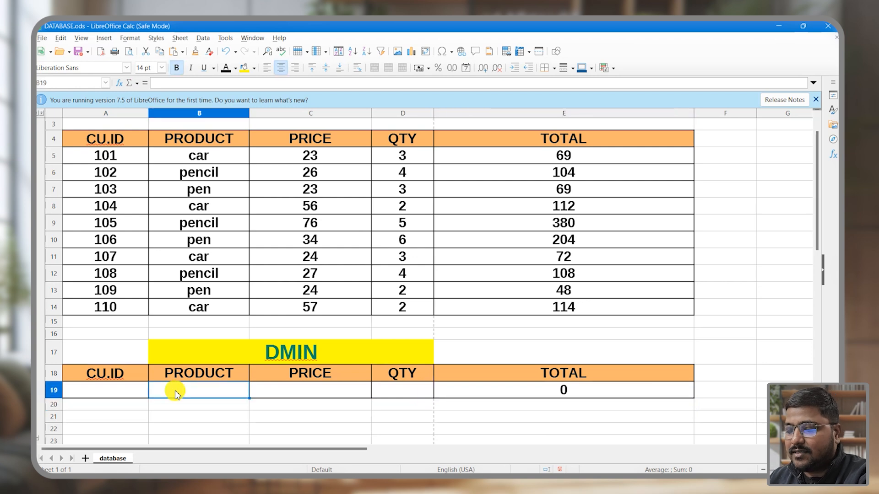
{"action": "type", "text": "C"}
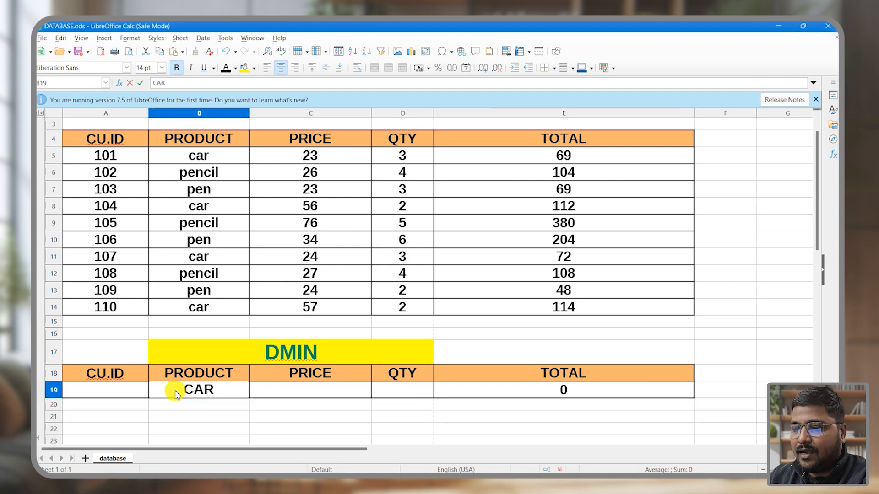
{"action": "type", "text": "AR"}
{"action": "key", "text": "Tab"}
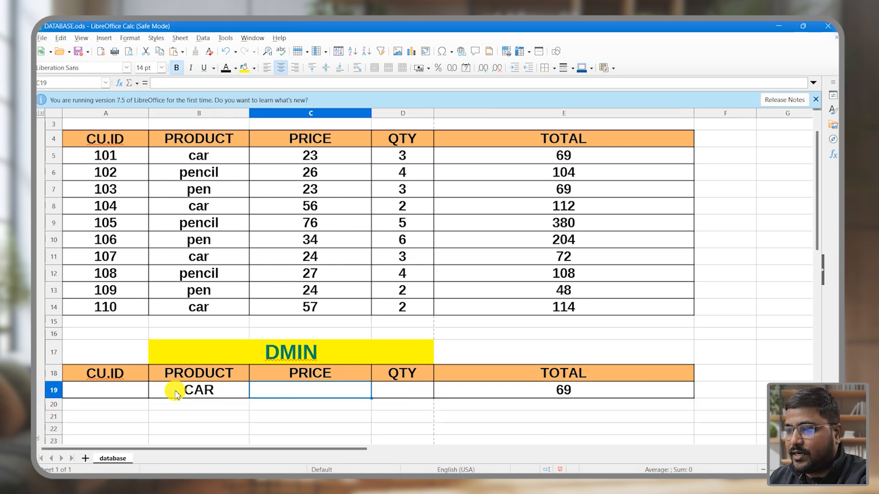
- Examine the product, price and total cells of all car rows in the sales table to compare their totals with the DMIN result
{"action": "left_click", "coordinate": [219, 155]}
{"action": "left_click", "coordinate": [198, 206], "text": "ctrl"}
{"action": "left_click", "coordinate": [196, 256], "text": "ctrl"}
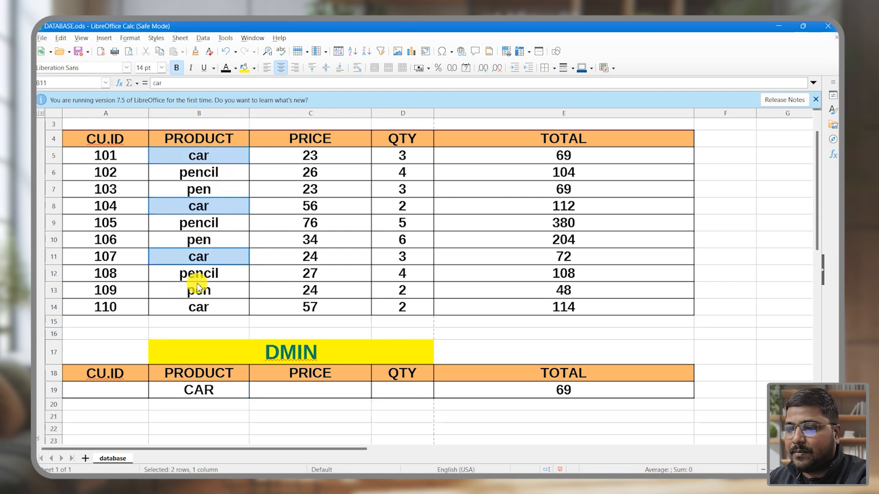
{"action": "left_click", "coordinate": [201, 309], "text": "ctrl"}
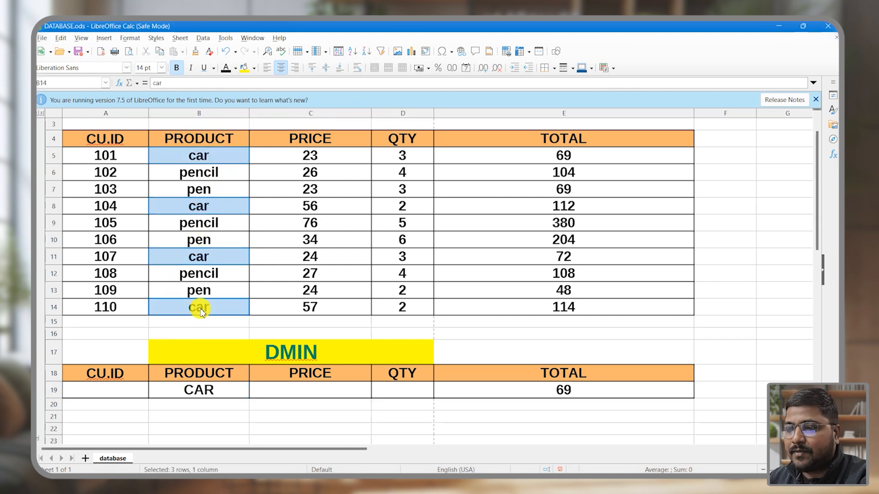
{"action": "left_click", "coordinate": [317, 157], "text": "ctrl"}
{"action": "left_click", "coordinate": [300, 206], "text": "ctrl"}
{"action": "left_click", "coordinate": [299, 256], "text": "ctrl"}
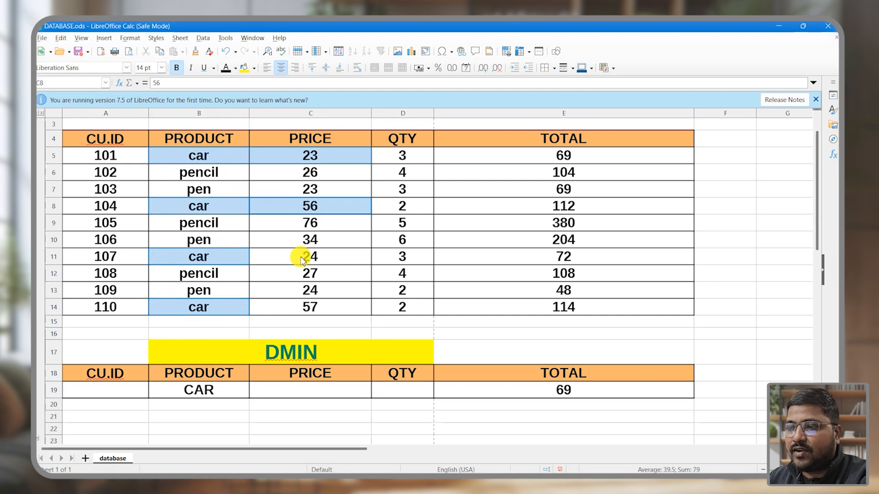
{"action": "left_click", "coordinate": [297, 311], "text": "ctrl"}
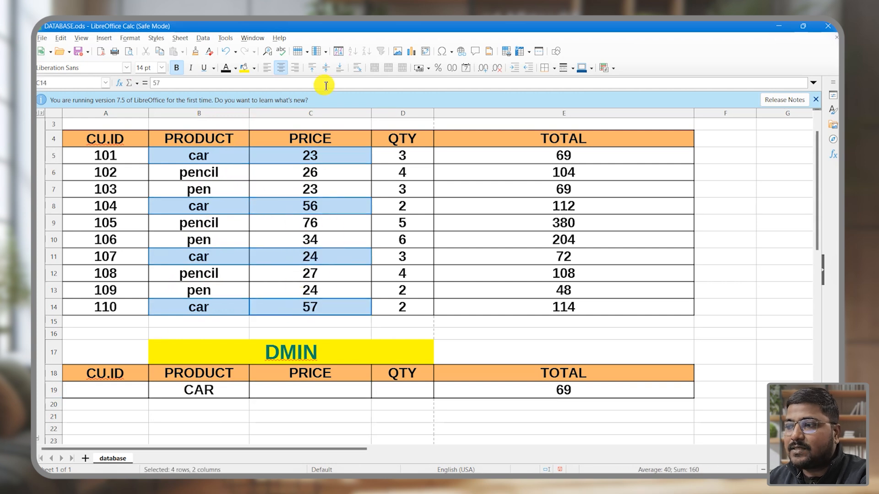
{"action": "left_click", "coordinate": [569, 157], "text": "ctrl"}
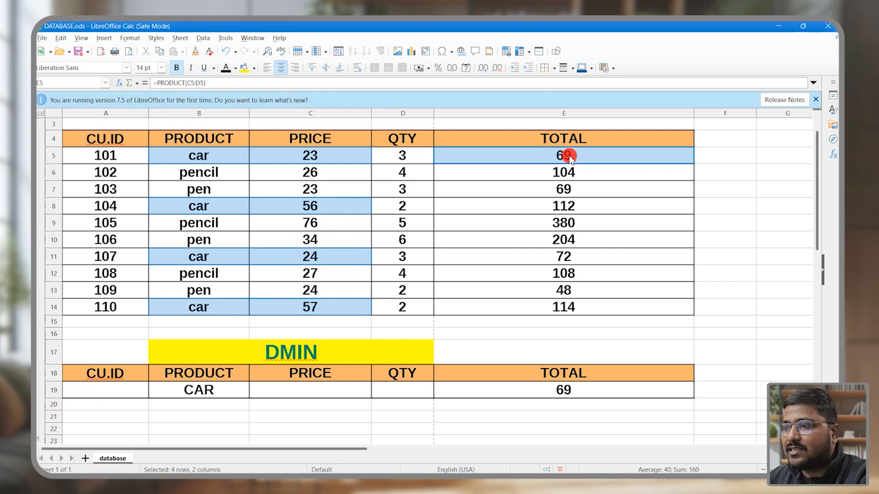
{"action": "left_click", "coordinate": [571, 209], "text": "ctrl"}
{"action": "left_click", "coordinate": [564, 256], "text": "ctrl"}
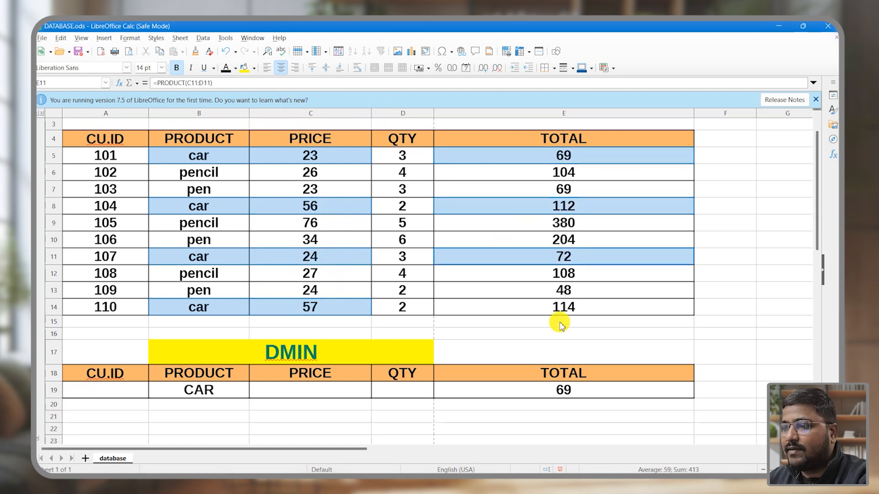
{"action": "left_click", "coordinate": [580, 311], "text": "ctrl"}
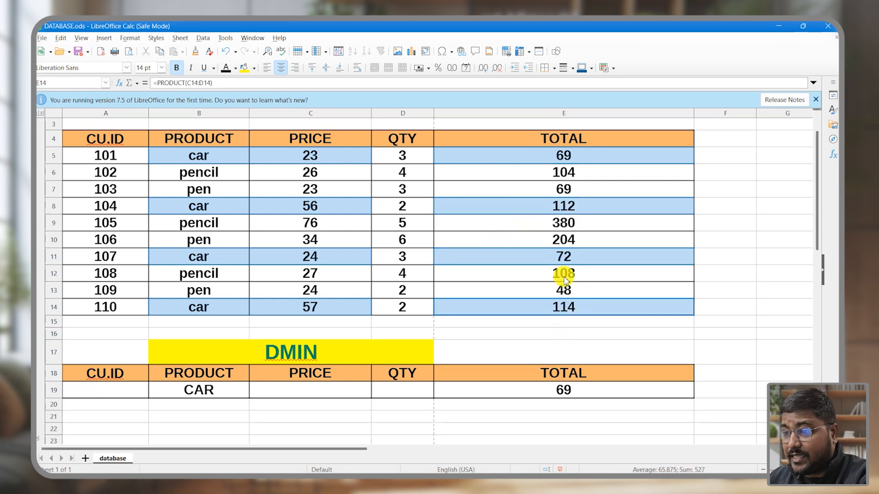
{"action": "left_click", "coordinate": [613, 203]}
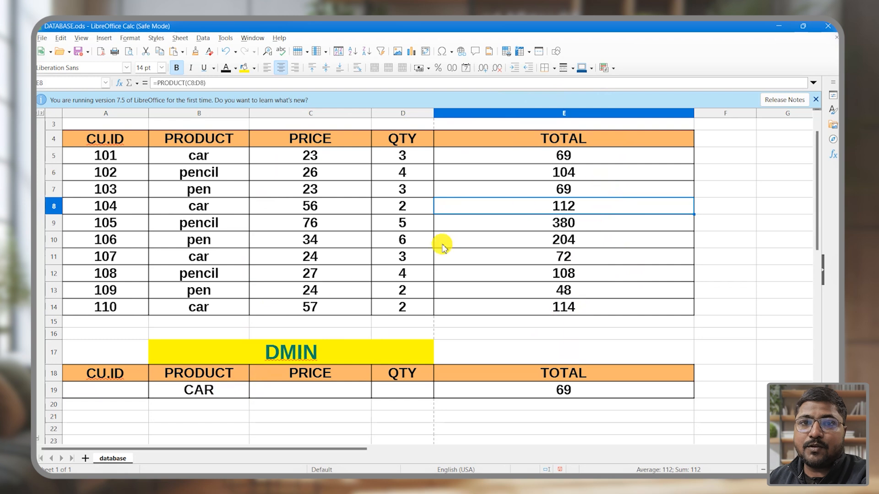
- Set the DMIN criteria to >=30 for PRICE and >=2 for QTY, and check the matching car rows 8 and 14
{"action": "double_click", "coordinate": [293, 390]}
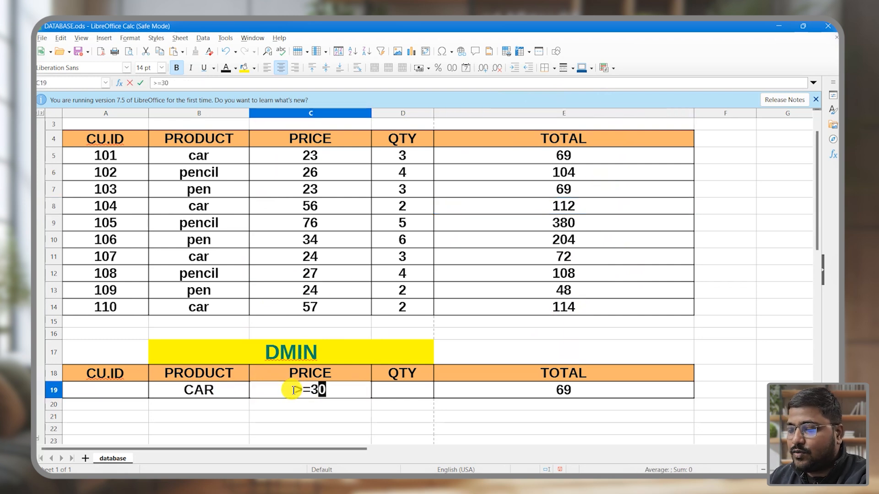
{"action": "key", "text": "Return"}
{"action": "left_click", "coordinate": [396, 395]}
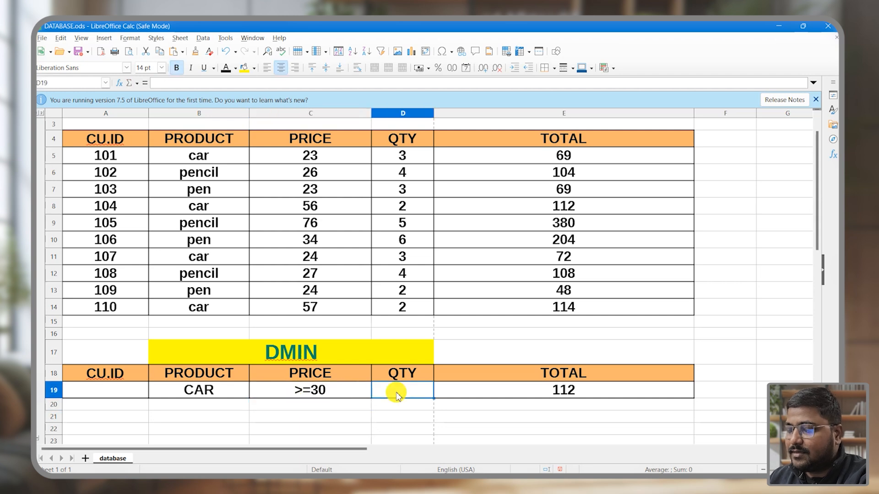
{"action": "type", "text": ">=2"}
{"action": "key", "text": "Return"}
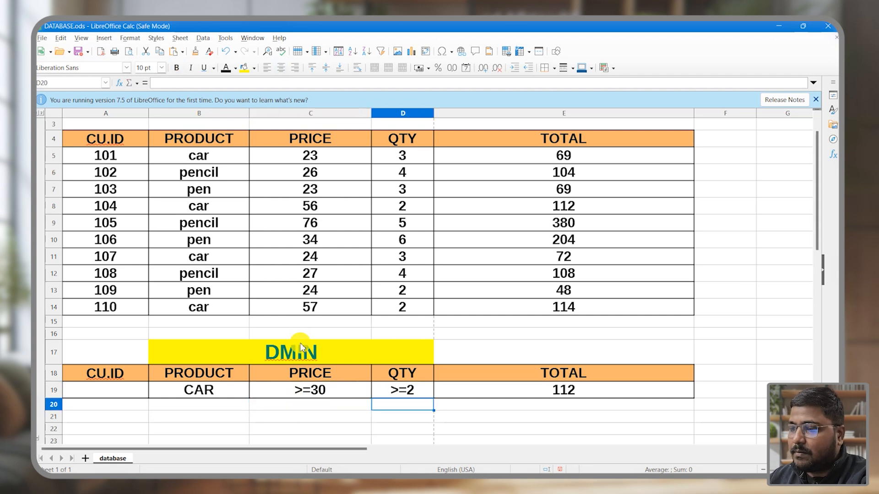
{"action": "left_click_drag", "start_coordinate": [195, 213], "coordinate": [453, 214]}
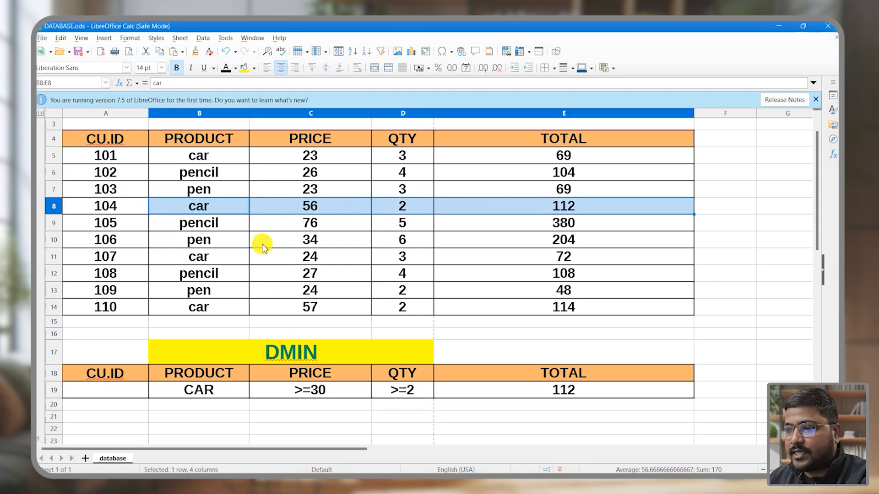
{"action": "left_click_drag", "start_coordinate": [192, 309], "coordinate": [518, 310]}
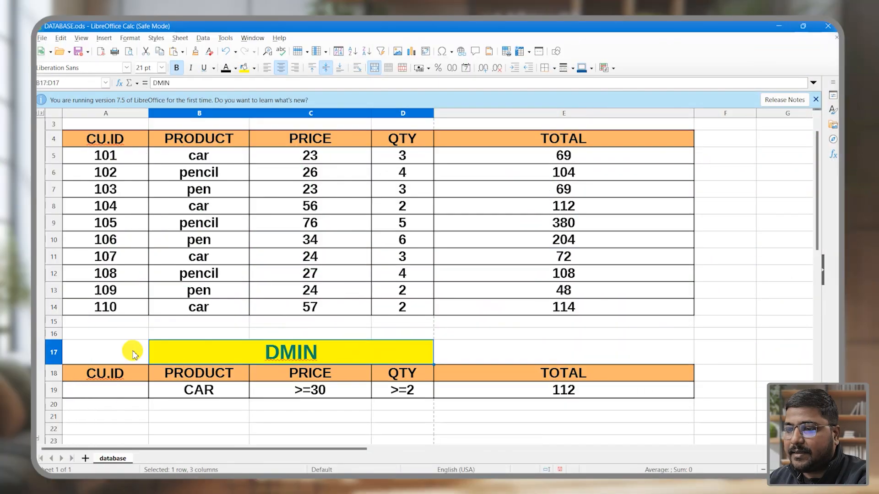
- Move the DMIN table from A17:E19 down to A23:E25 and copy it back to A17
{"action": "left_click_drag", "start_coordinate": [131, 349], "coordinate": [562, 361]}
{"action": "scroll", "coordinate": [494, 323], "scroll_direction": "down", "scroll_amount": 2}
{"action": "left_click_drag", "start_coordinate": [469, 260], "coordinate": [464, 345]}
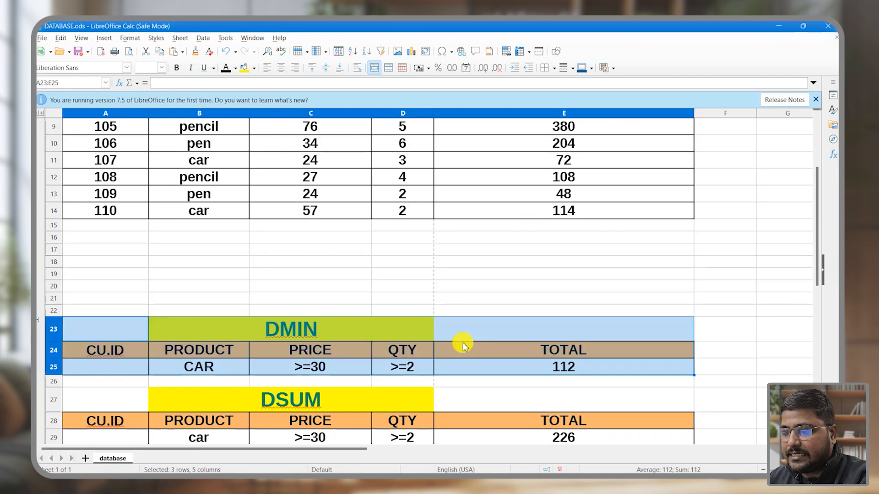
{"action": "left_click", "coordinate": [118, 250]}
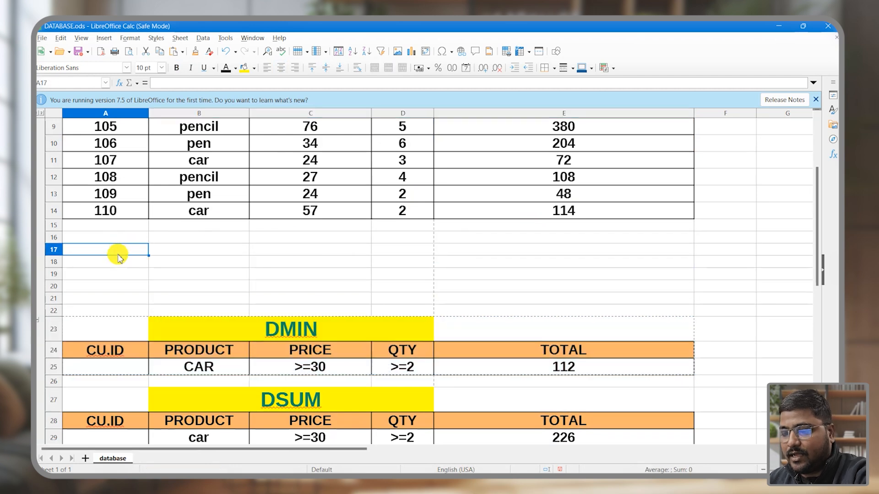
{"action": "key", "text": "ctrl+v"}
- Change the copied table's heading in B17:D17 to DMAX
{"action": "left_click", "coordinate": [358, 257]}
{"action": "scroll", "coordinate": [359, 258], "scroll_direction": "up", "scroll_amount": 3}
{"action": "key", "text": "F2"}
{"action": "key", "text": "BackSpace"}
{"action": "type", "text": "X"}
- Clear the copied result in E19 and the criteria in B19:D19 of the DMAX table
{"action": "left_click", "coordinate": [495, 426]}
{"action": "key", "text": "Delete"}
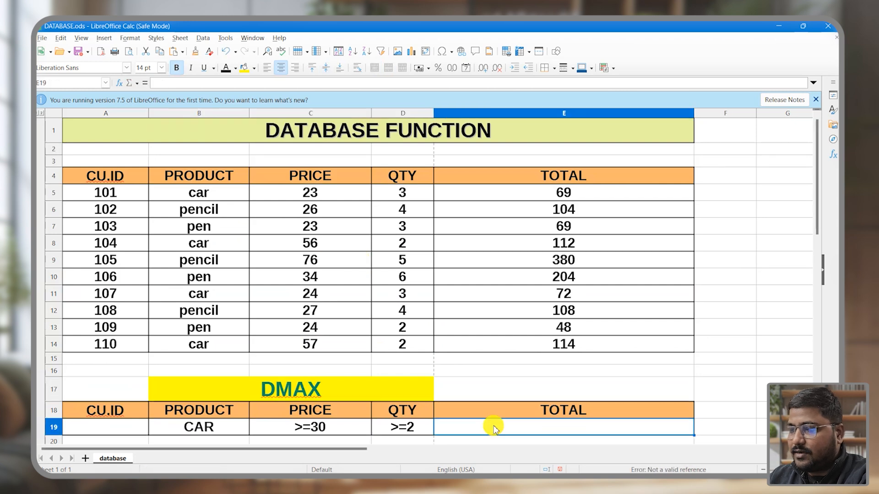
{"action": "left_click", "coordinate": [735, 362]}
{"action": "left_click_drag", "start_coordinate": [206, 427], "coordinate": [402, 428]}
{"action": "key", "text": "Delete"}
- Enter a DMAX formula in E19 using database A4:E14, the TOTAL field E4 and the criteria range A18:D19
{"action": "left_click", "coordinate": [502, 431]}
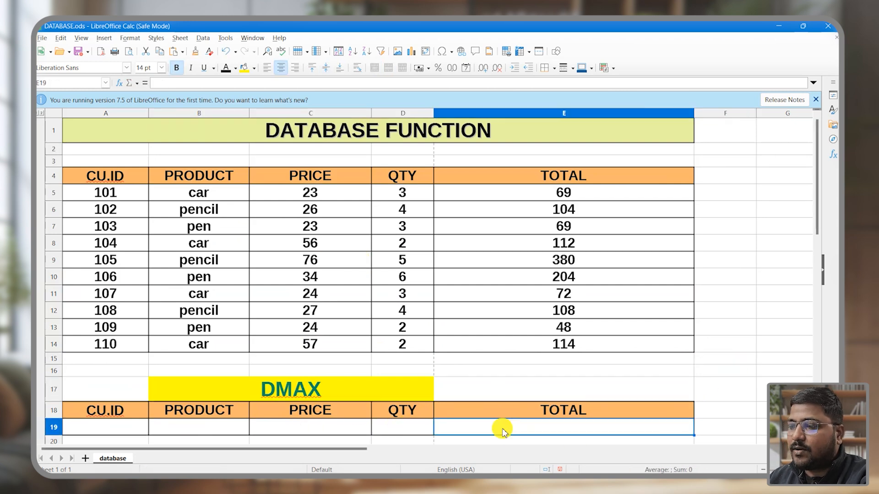
{"action": "type", "text": "=DMAX("}
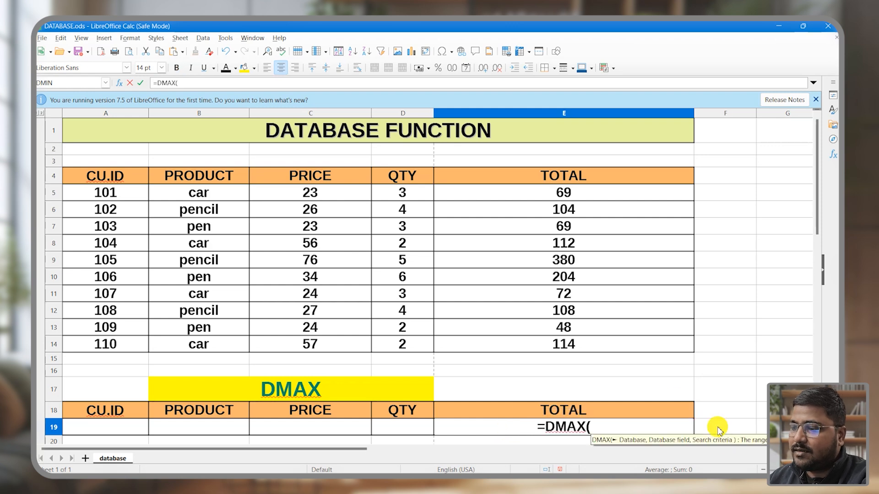
{"action": "left_click_drag", "start_coordinate": [105, 180], "coordinate": [581, 348]}
{"action": "type", "text": ","}
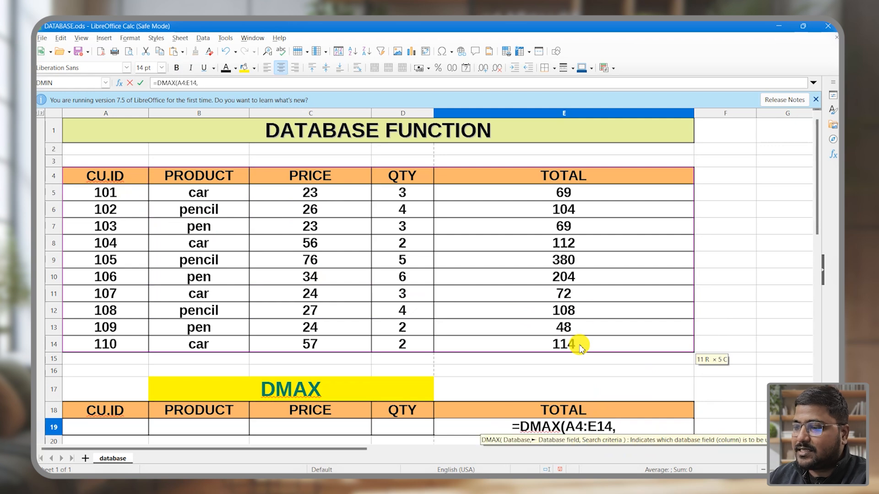
{"action": "left_click", "coordinate": [607, 180]}
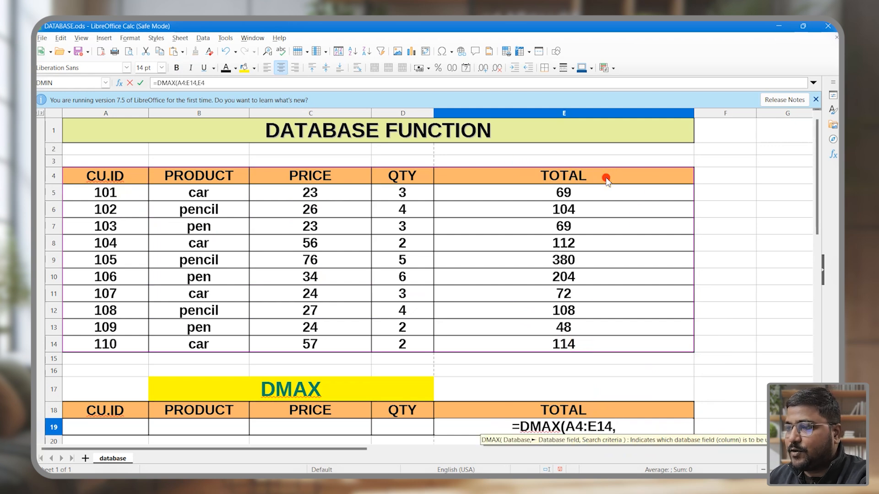
{"action": "type", "text": ","}
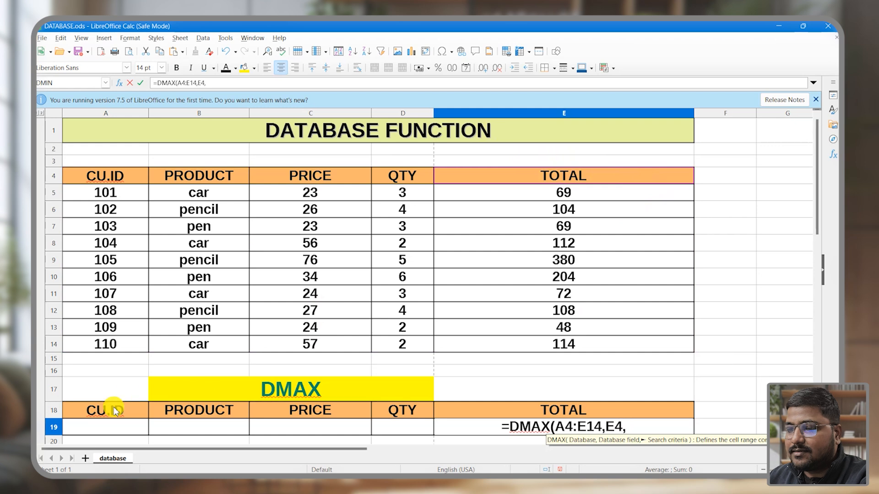
{"action": "left_click_drag", "start_coordinate": [137, 412], "coordinate": [406, 419]}
{"action": "left_click", "coordinate": [403, 389]}
{"action": "left_click_drag", "start_coordinate": [91, 375], "coordinate": [425, 395]}
{"action": "type", "text": ")"}
{"action": "key", "text": "Return"}
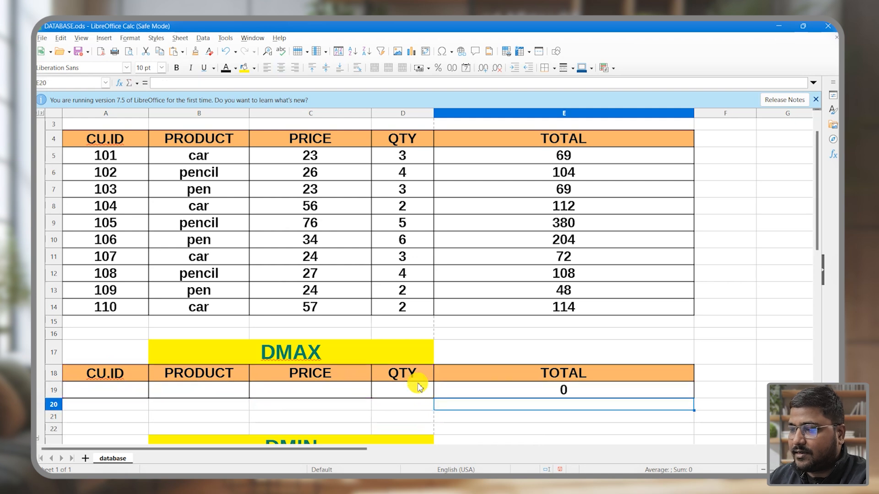
- Set the DMAX table's PRODUCT criterion in B19 to CAR
{"action": "scroll", "coordinate": [188, 426], "scroll_direction": "up", "scroll_amount": 1}
{"action": "left_click", "coordinate": [188, 426]}
{"action": "type", "text": "CA"}
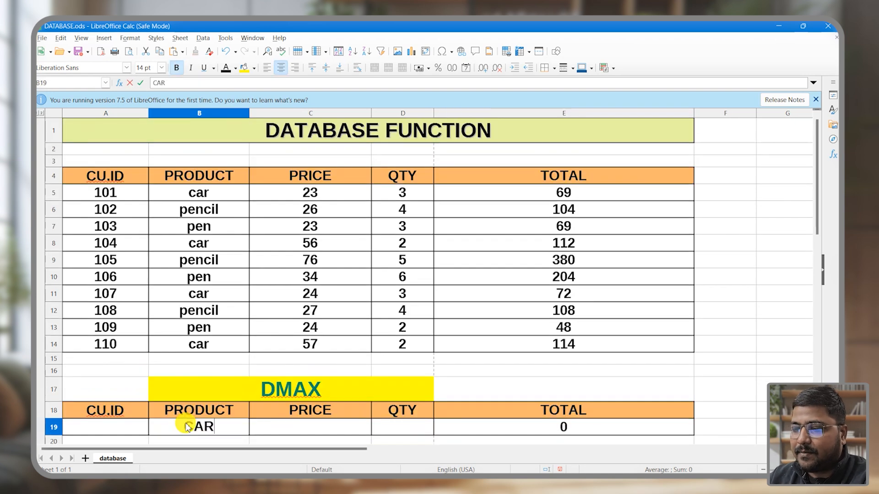
{"action": "type", "text": "R"}
{"action": "key", "text": "Return"}
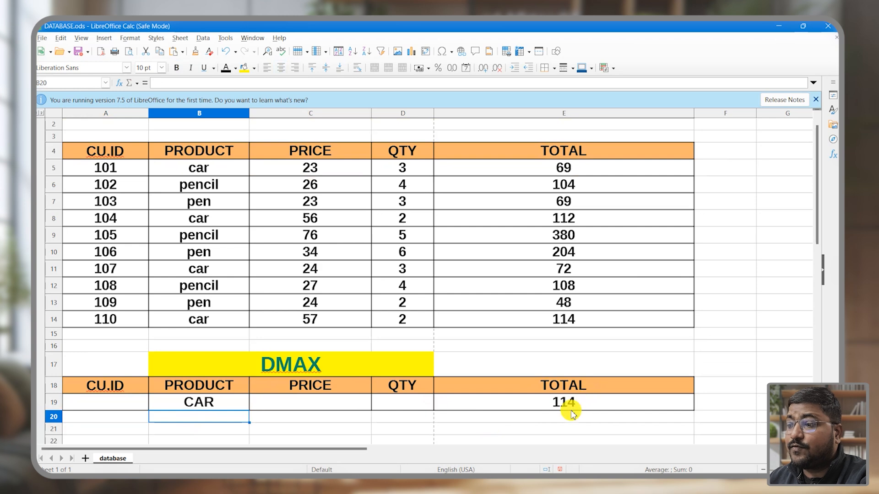
- Highlight the PRODUCT-to-TOTAL cells of all car records in rows 5, 8, 11 and 14 to compare their totals
{"action": "left_click_drag", "start_coordinate": [206, 167], "coordinate": [543, 166]}
{"action": "left_click_drag", "start_coordinate": [222, 218], "coordinate": [458, 221]}
{"action": "left_click_drag", "start_coordinate": [201, 269], "coordinate": [493, 274]}
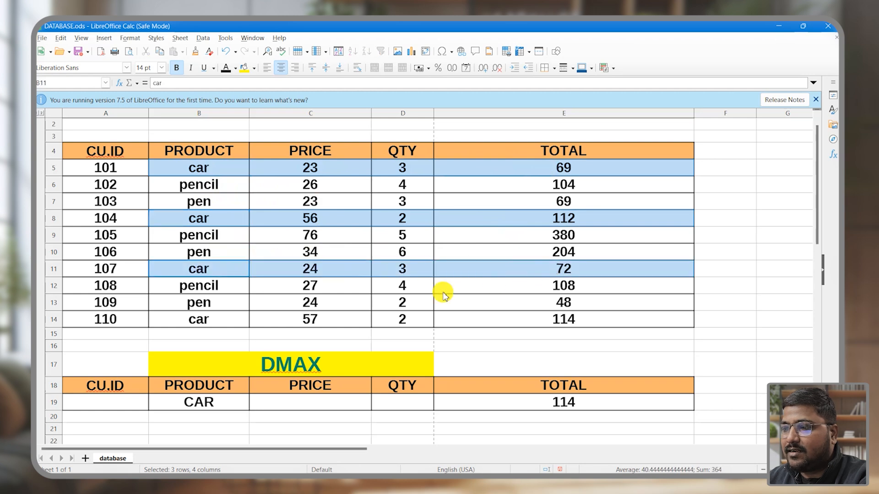
{"action": "left_click_drag", "start_coordinate": [219, 326], "coordinate": [550, 321]}
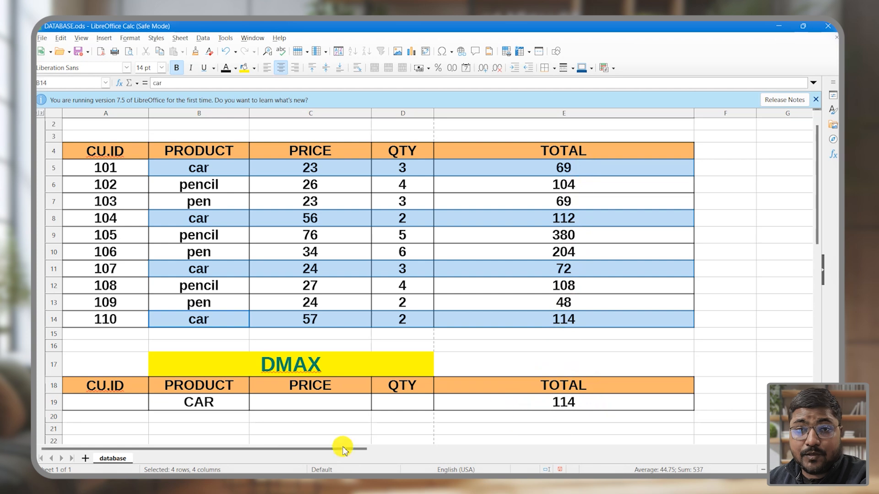
- Set the DMAX criteria to PRICE >=30 in C19 and QTY >=2 in D19, and highlight the matching car records
{"action": "left_click", "coordinate": [297, 402]}
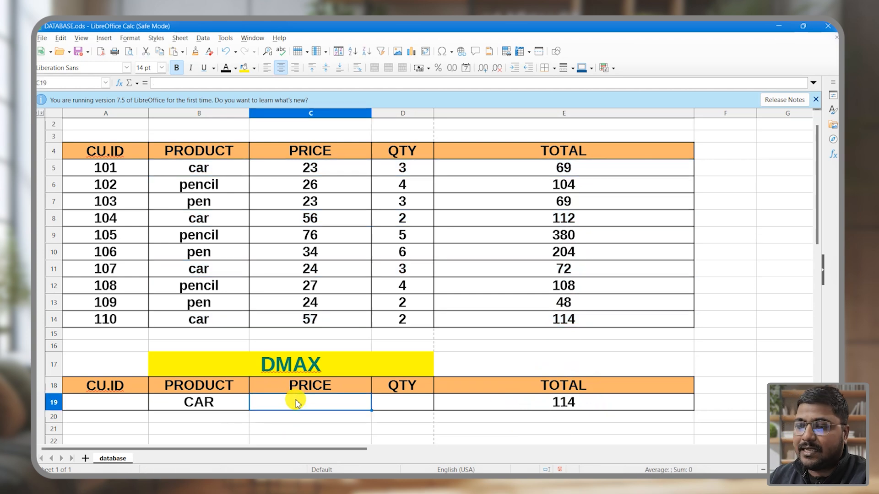
{"action": "type", "text": ">=30"}
{"action": "key", "text": "Return"}
{"action": "left_click", "coordinate": [386, 400]}
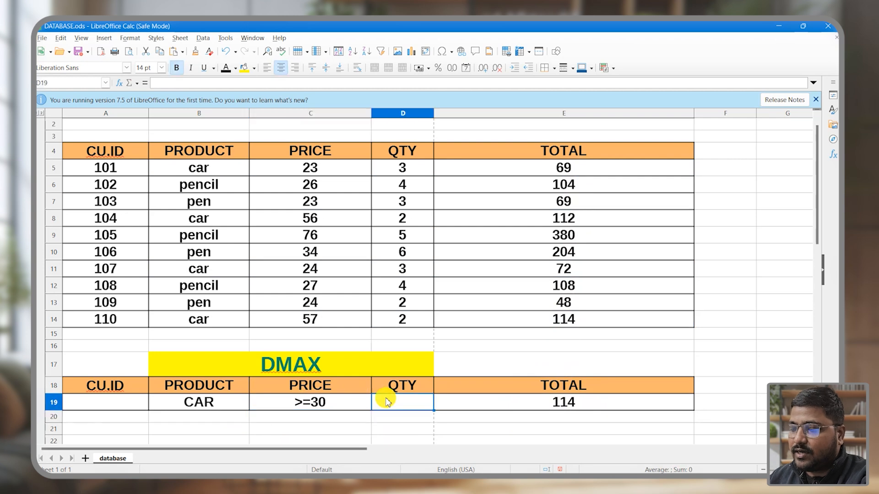
{"action": "type", "text": ">=2"}
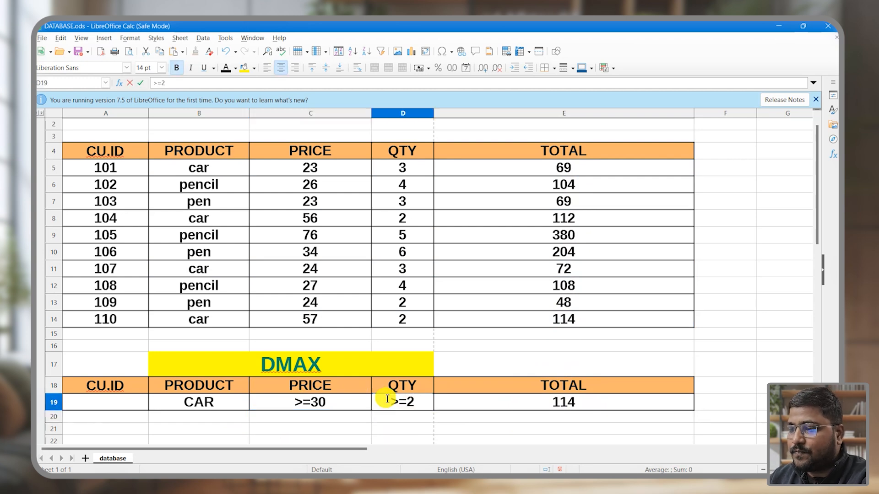
{"action": "left_click_drag", "start_coordinate": [163, 219], "coordinate": [553, 225]}
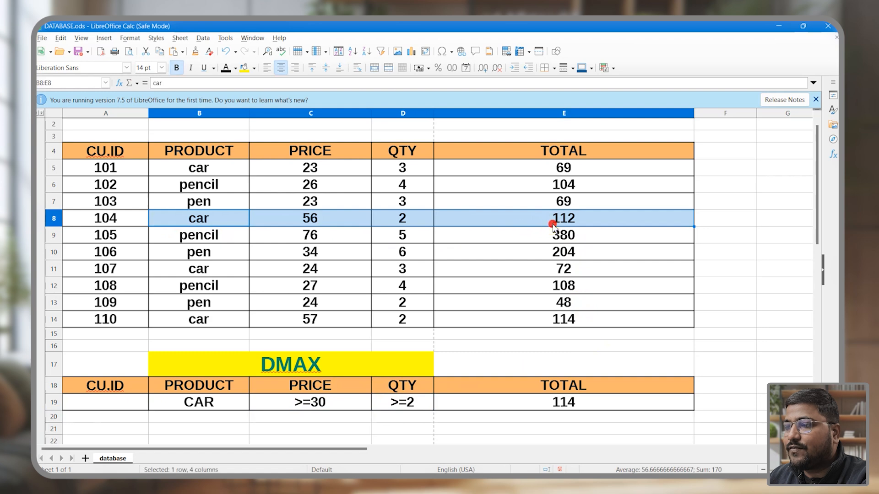
{"action": "left_click_drag", "start_coordinate": [196, 323], "coordinate": [556, 326]}
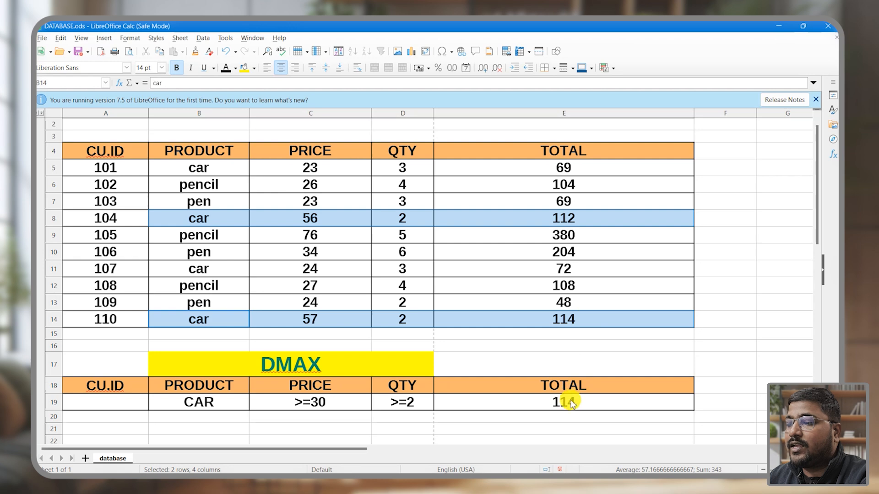
- Change the QTY of car record 104 in D8 to 4
{"action": "left_click", "coordinate": [405, 219]}
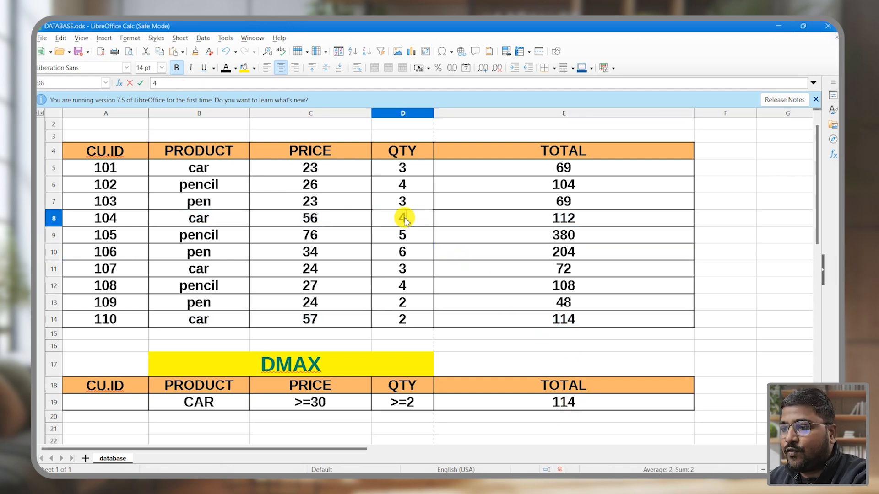
{"action": "double_click", "coordinate": [428, 215]}
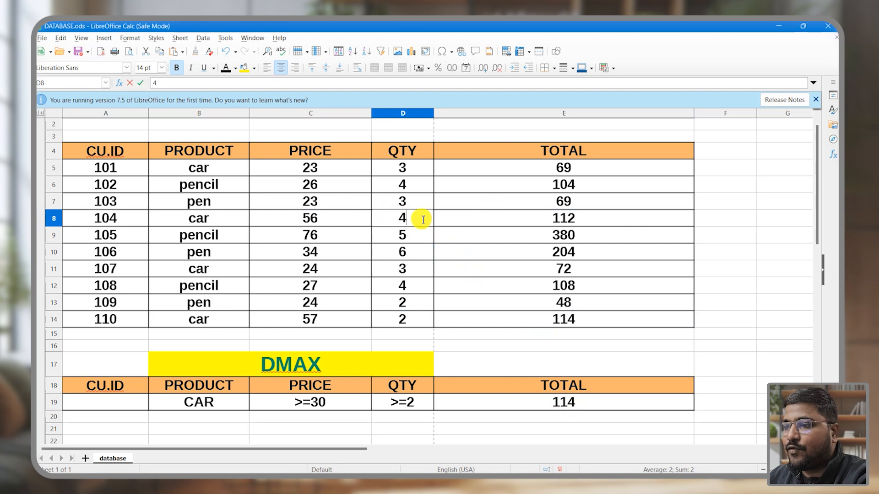
{"action": "left_click", "coordinate": [592, 219]}
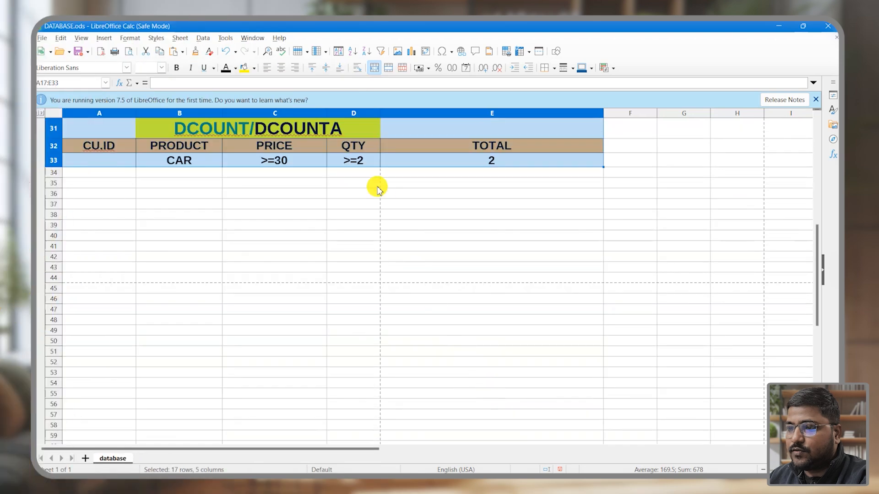
- Move the existing function tables from A17:E33 down to A32:E48 and paste the copied criteria table at A17
{"action": "left_click_drag", "start_coordinate": [379, 186], "coordinate": [390, 318]}
{"action": "scroll", "coordinate": [390, 317], "scroll_direction": "up", "scroll_amount": 10}
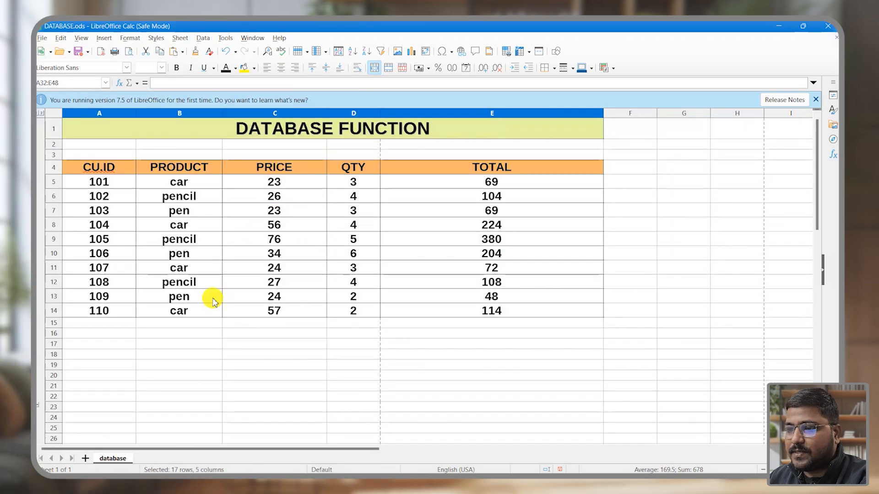
{"action": "scroll", "coordinate": [138, 293], "scroll_direction": "down", "scroll_amount": 2}
{"action": "scroll", "coordinate": [118, 292], "scroll_direction": "up", "scroll_amount": 2}
{"action": "left_click", "coordinate": [118, 314]}
{"action": "key", "text": "ctrl+v"}
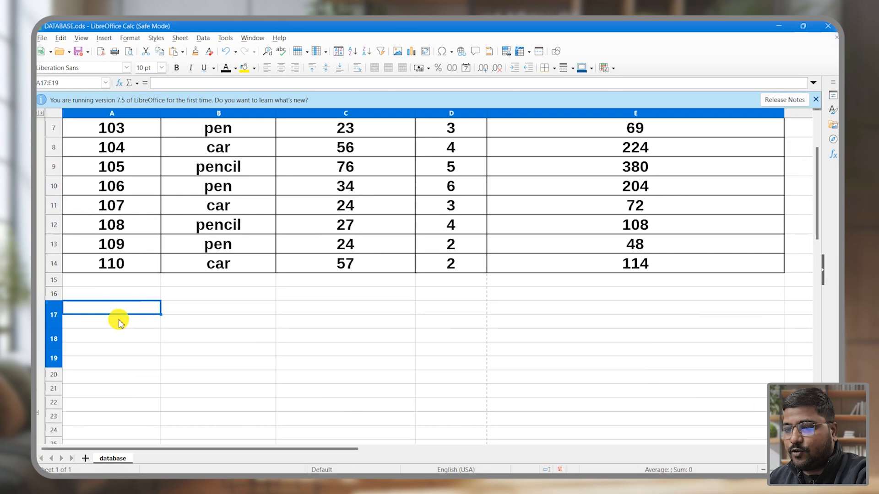
- Change the pasted table's heading in B17:D17 to DPRODUCT
{"action": "double_click", "coordinate": [343, 314]}
{"action": "key", "text": "BackSpace"}
{"action": "key", "text": "BackSpace"}
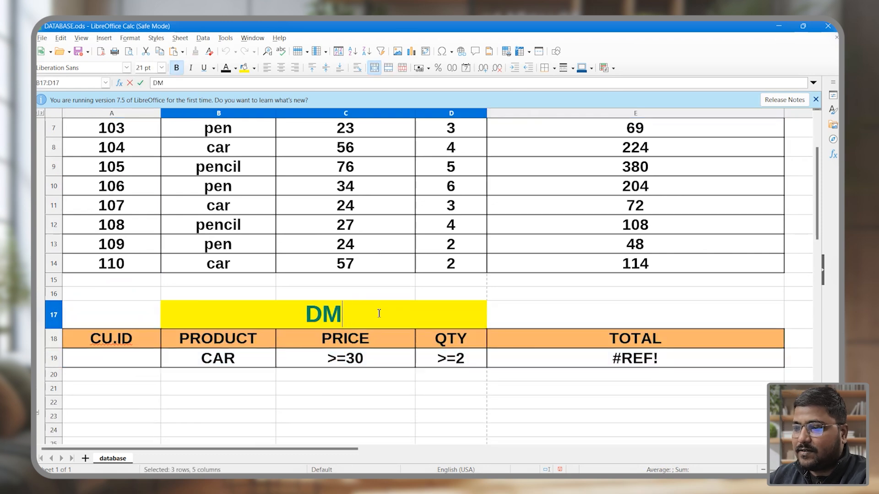
{"action": "type", "text": "product"}
{"action": "key", "text": "ctrl+z"}
{"action": "type", "text": "PRODUCT"}
- Clear the copied formula from E19 of the DPRODUCT table, keeping its criteria
{"action": "left_click_drag", "start_coordinate": [110, 359], "coordinate": [600, 359]}
{"action": "left_click", "coordinate": [345, 359]}
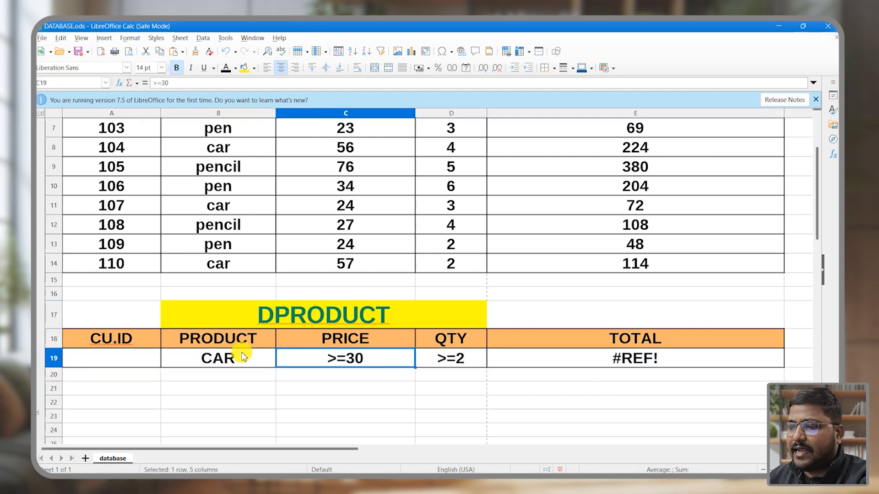
{"action": "left_click", "coordinate": [585, 365]}
{"action": "key", "text": "Delete"}
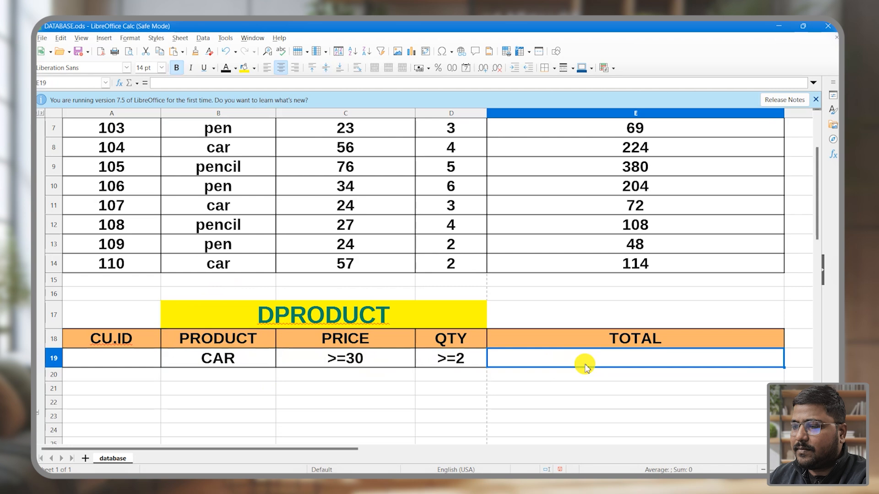
- Enter a DPRODUCT formula in E19 using database A4:E14, field E4 and criteria A18:D19, and highlight the matching records
{"action": "scroll", "coordinate": [613, 348], "scroll_direction": "up", "scroll_amount": 2}
{"action": "scroll", "coordinate": [508, 428], "scroll_direction": "down", "scroll_amount": 1, "text": "ctrl"}
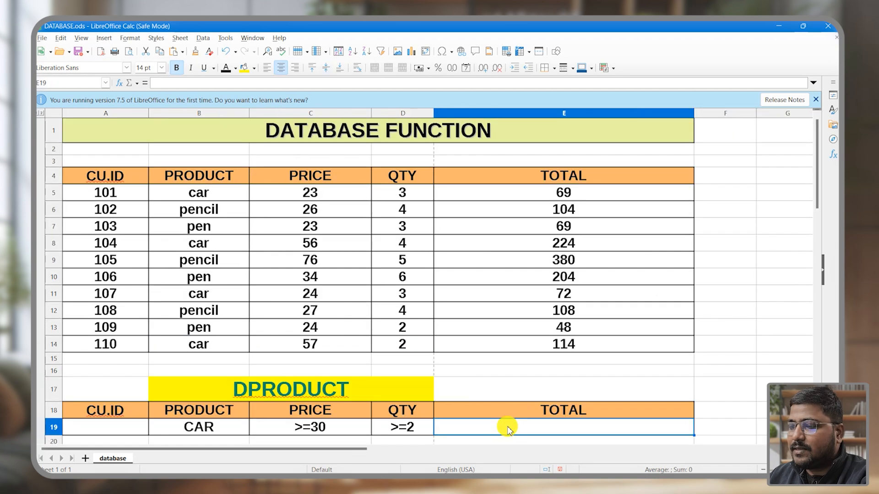
{"action": "type", "text": "=DPRODUCT("}
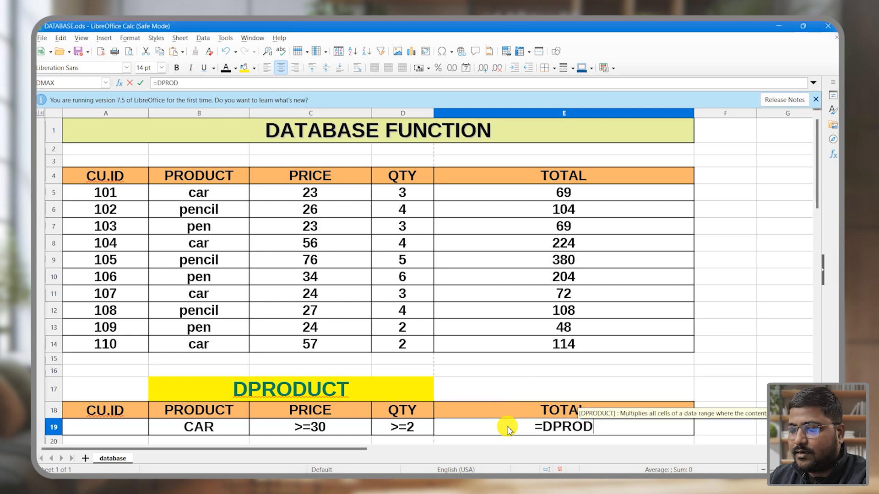
{"action": "left_click_drag", "start_coordinate": [108, 174], "coordinate": [567, 348]}
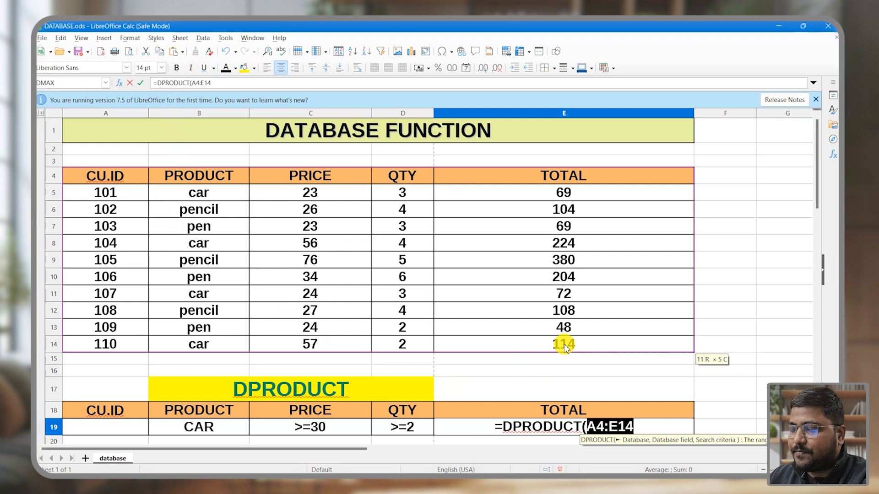
{"action": "type", "text": ","}
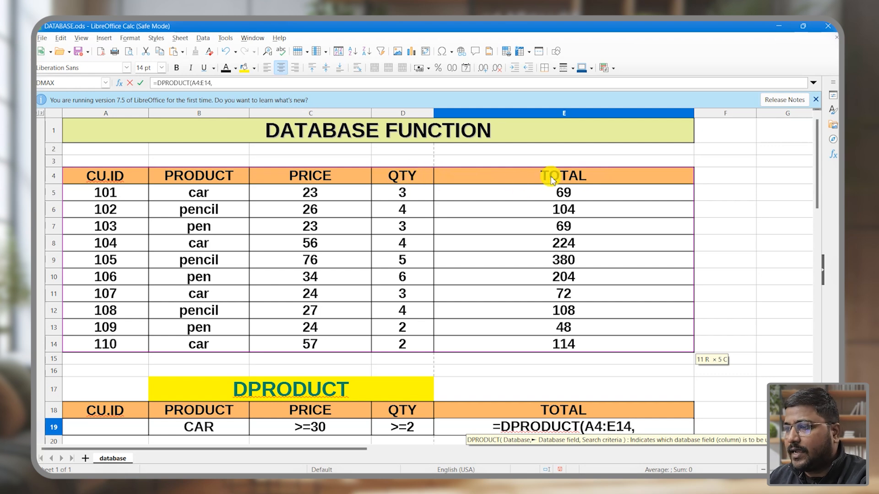
{"action": "left_click", "coordinate": [586, 178]}
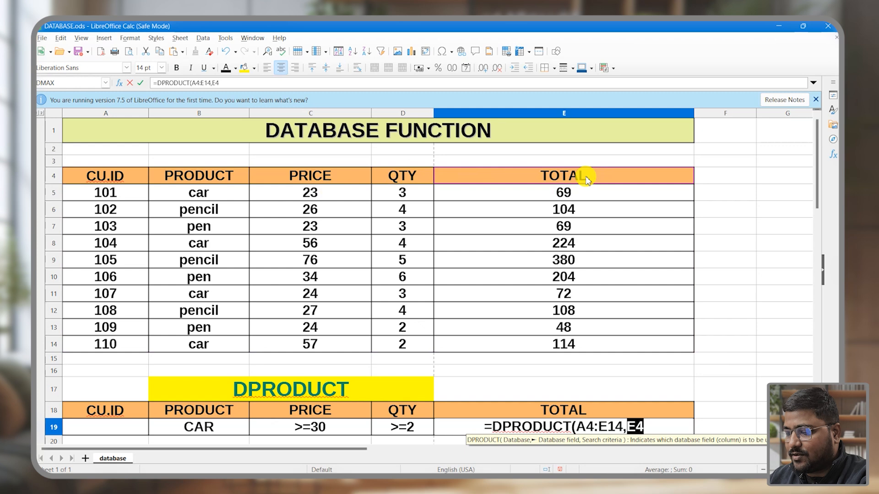
{"action": "type", "text": ","}
{"action": "left_click_drag", "start_coordinate": [123, 412], "coordinate": [400, 431]}
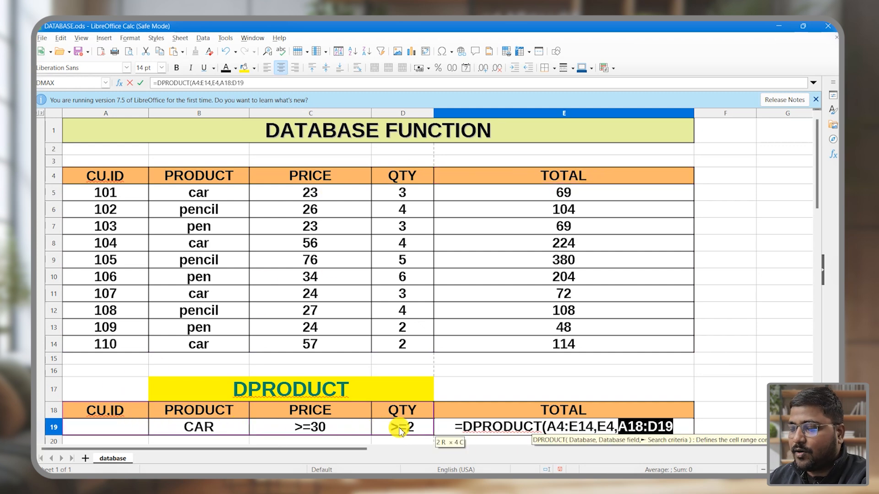
{"action": "type", "text": ")"}
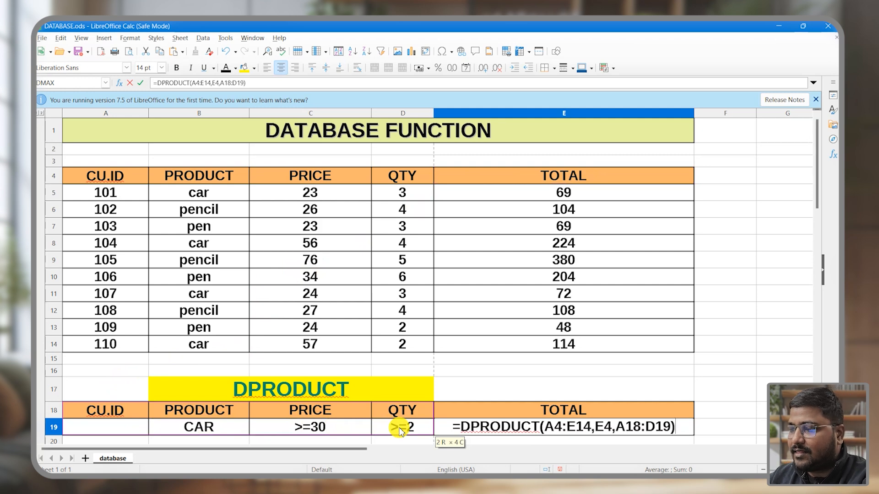
{"action": "key", "text": "Return"}
{"action": "left_click_drag", "start_coordinate": [89, 219], "coordinate": [597, 219]}
{"action": "left_click_drag", "start_coordinate": [91, 320], "coordinate": [593, 324]}
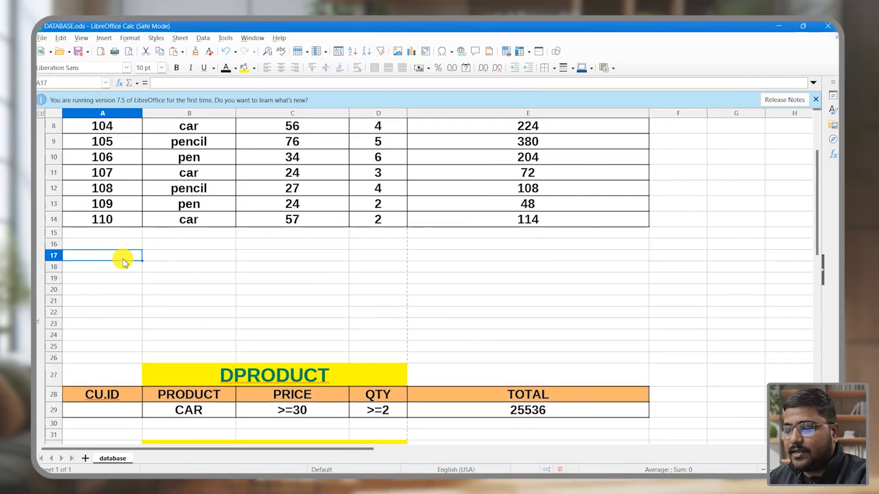
- Paste the copied DMIN table at A17 and change its heading to DAVERAGE
{"action": "key", "text": "ctrl+v"}
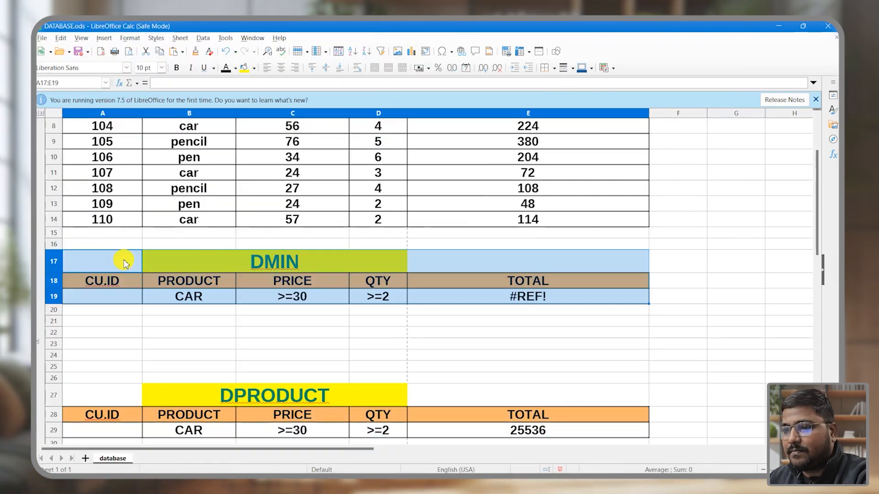
{"action": "double_click", "coordinate": [319, 266]}
{"action": "key", "text": "BackSpace"}
{"action": "type", "text": "AVERAGE"}
{"action": "key", "text": "Return"}
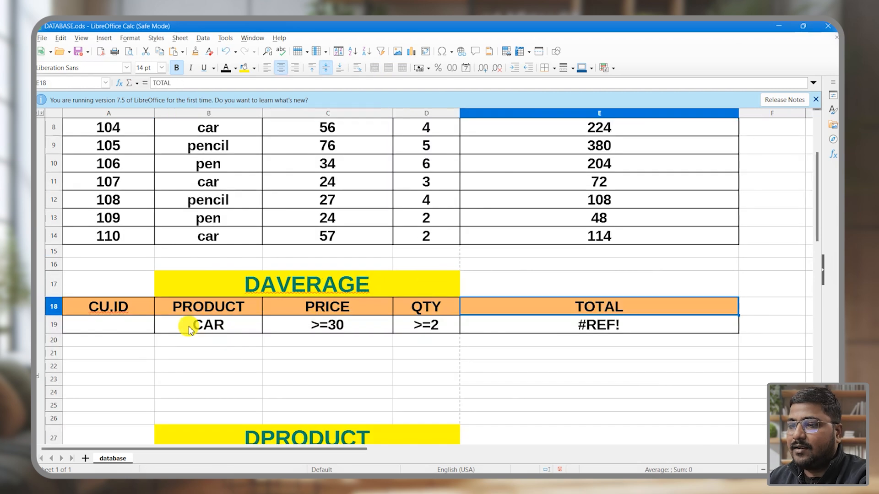
- Clear the copied DMIN formula from E19 of the DAVERAGE table, keeping the criteria in B19:D19
{"action": "left_click_drag", "start_coordinate": [190, 329], "coordinate": [419, 324]}
{"action": "scroll", "coordinate": [562, 435], "scroll_direction": "up", "scroll_amount": 3}
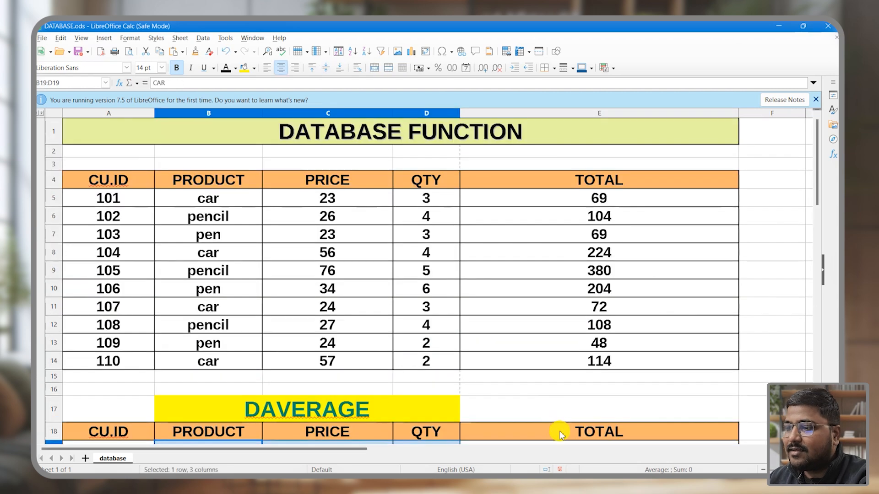
{"action": "scroll", "coordinate": [562, 434], "scroll_direction": "down", "scroll_amount": 2}
{"action": "left_click", "coordinate": [591, 343]}
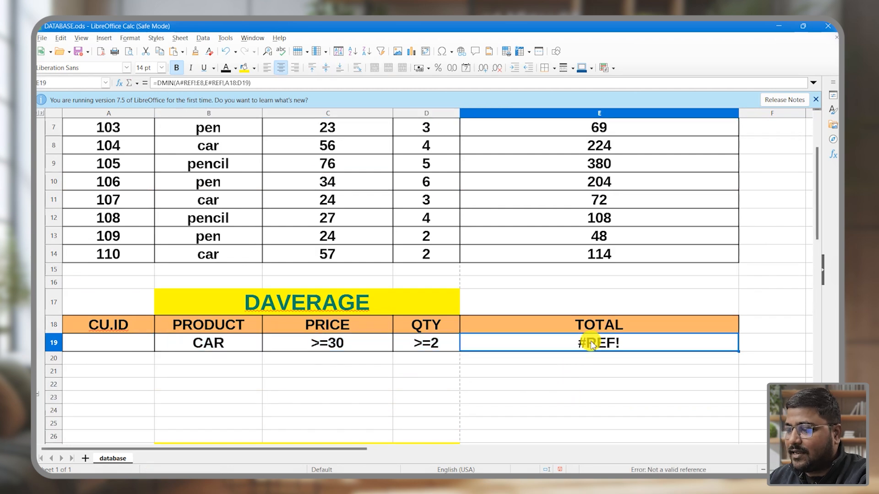
{"action": "key", "text": "Delete"}
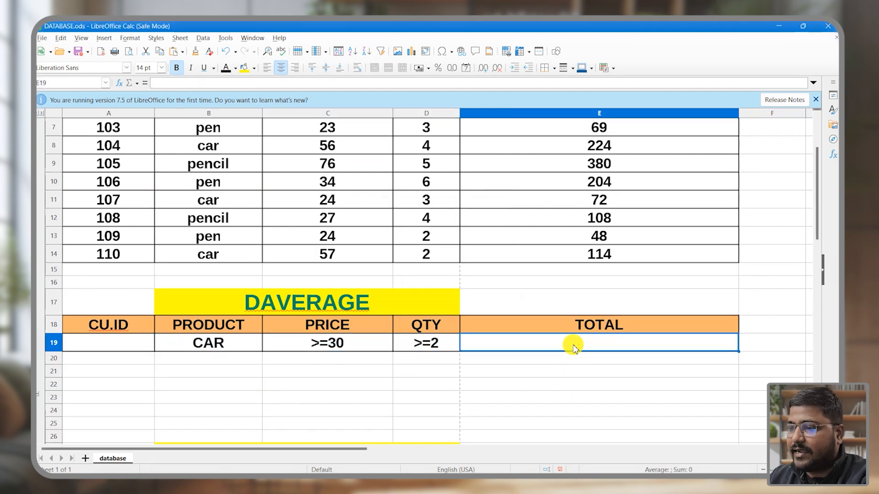
- Enter a DAVERAGE formula in E19 using database A4:E14, the TOTAL field E4 and the criteria range A18:D19
{"action": "type", "text": "=DAV"}
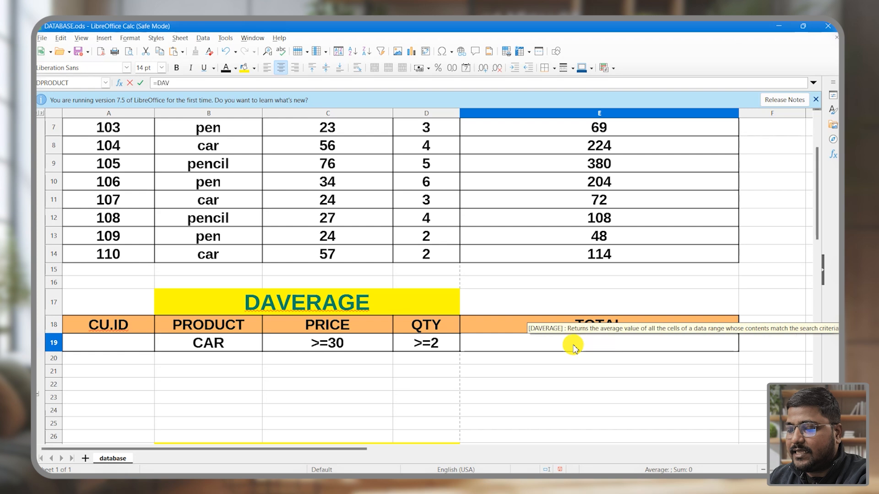
{"action": "type", "text": "ERAGE("}
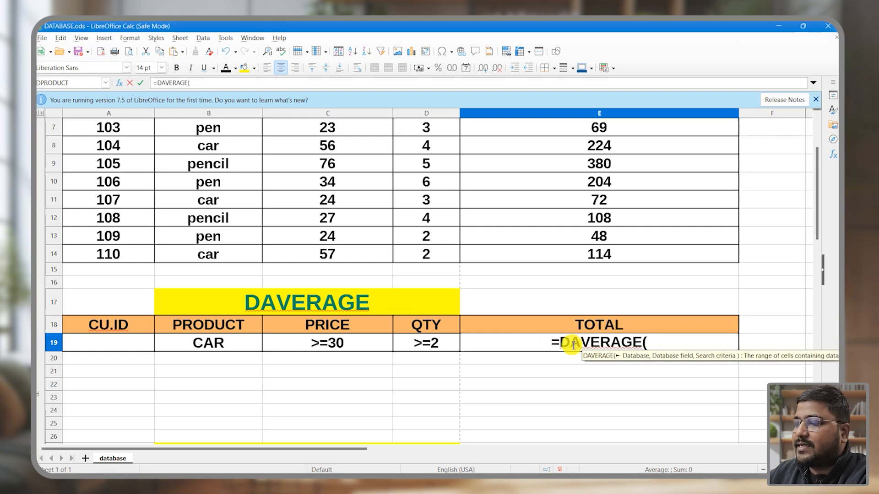
{"action": "scroll", "coordinate": [669, 337], "scroll_direction": "up", "scroll_amount": 2}
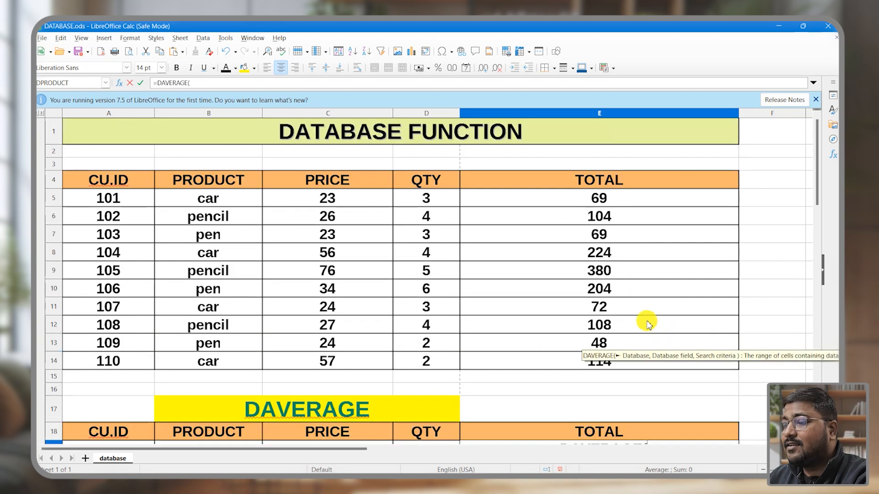
{"action": "scroll", "coordinate": [649, 316], "scroll_direction": "down", "scroll_amount": 1}
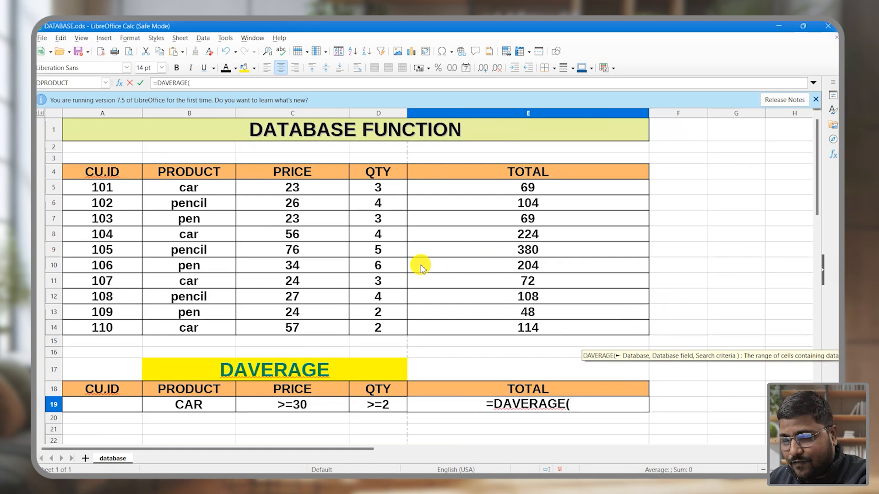
{"action": "left_click_drag", "start_coordinate": [102, 172], "coordinate": [536, 333]}
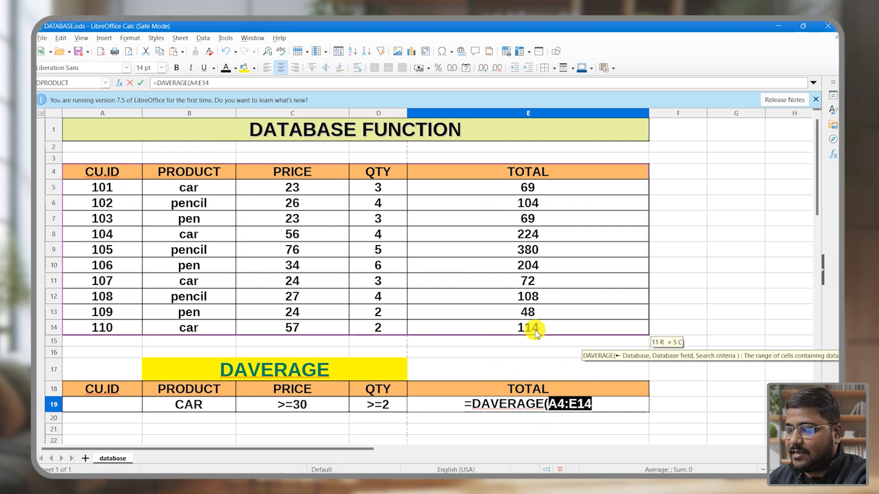
{"action": "type", "text": ","}
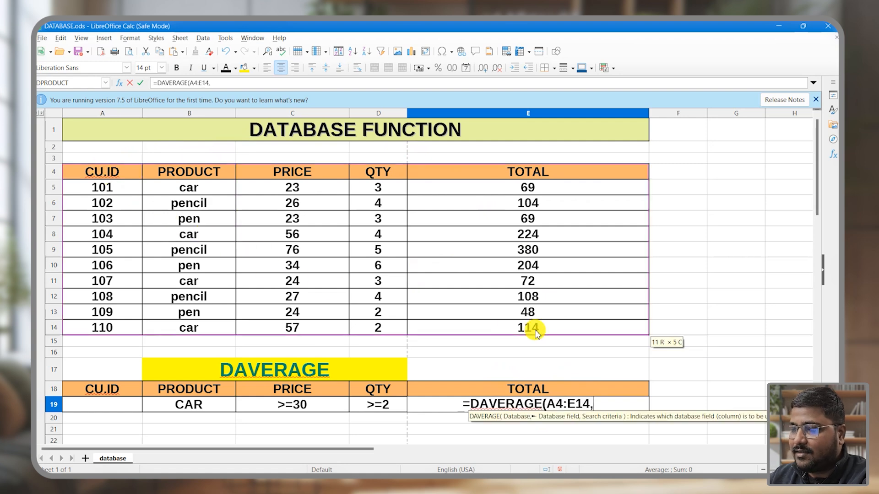
{"action": "left_click", "coordinate": [486, 173]}
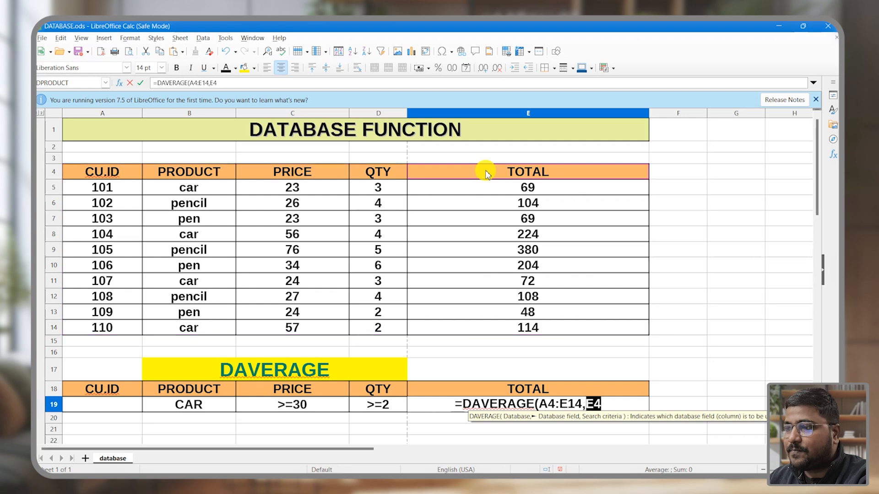
{"action": "type", "text": ","}
{"action": "left_click_drag", "start_coordinate": [112, 389], "coordinate": [385, 409]}
{"action": "type", "text": ")"}
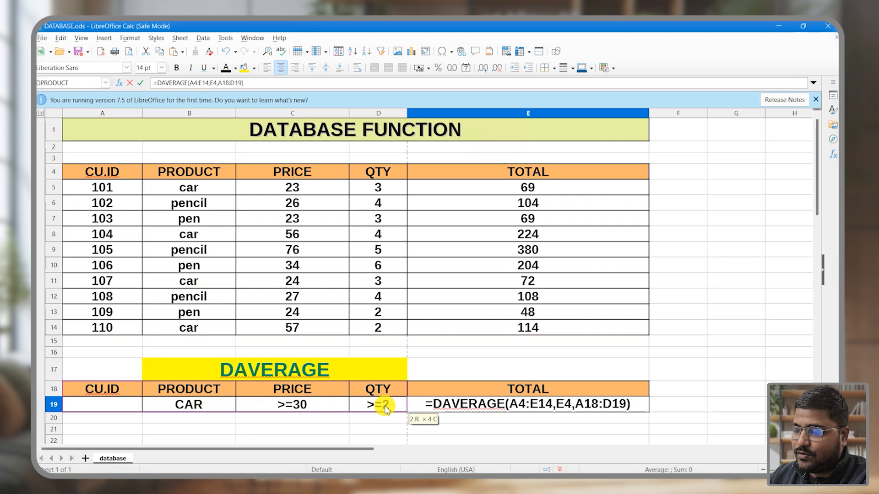
{"action": "key", "text": "Return"}
- Highlight the matching car records in rows 8 and 14 to check them against the DAVERAGE result
{"action": "left_click_drag", "start_coordinate": [129, 235], "coordinate": [522, 233]}
{"action": "left_click_drag", "start_coordinate": [78, 328], "coordinate": [536, 330]}
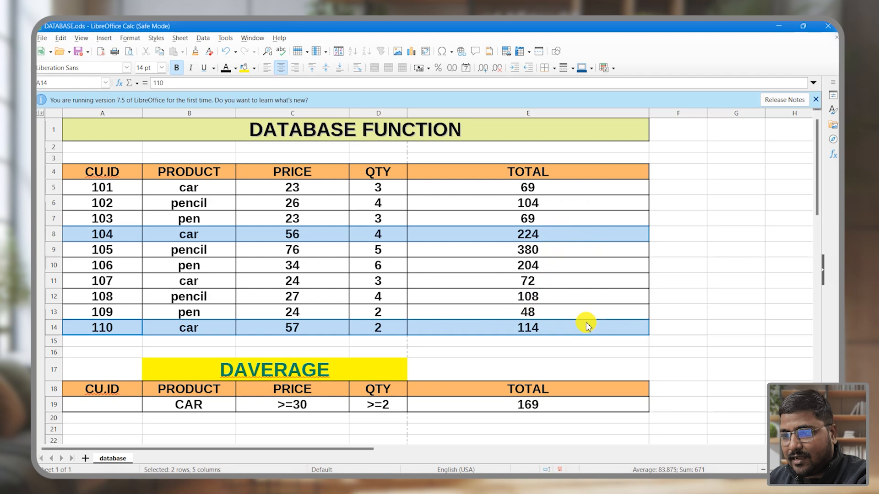
{"action": "left_click", "coordinate": [736, 341]}
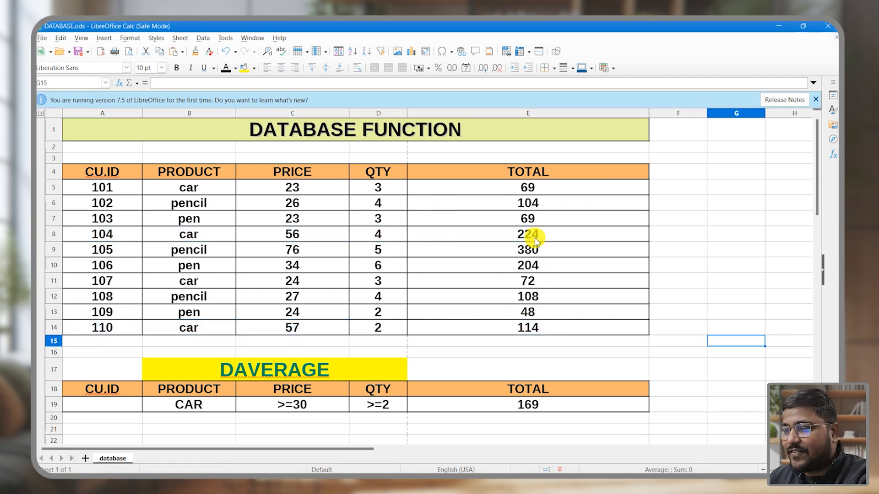